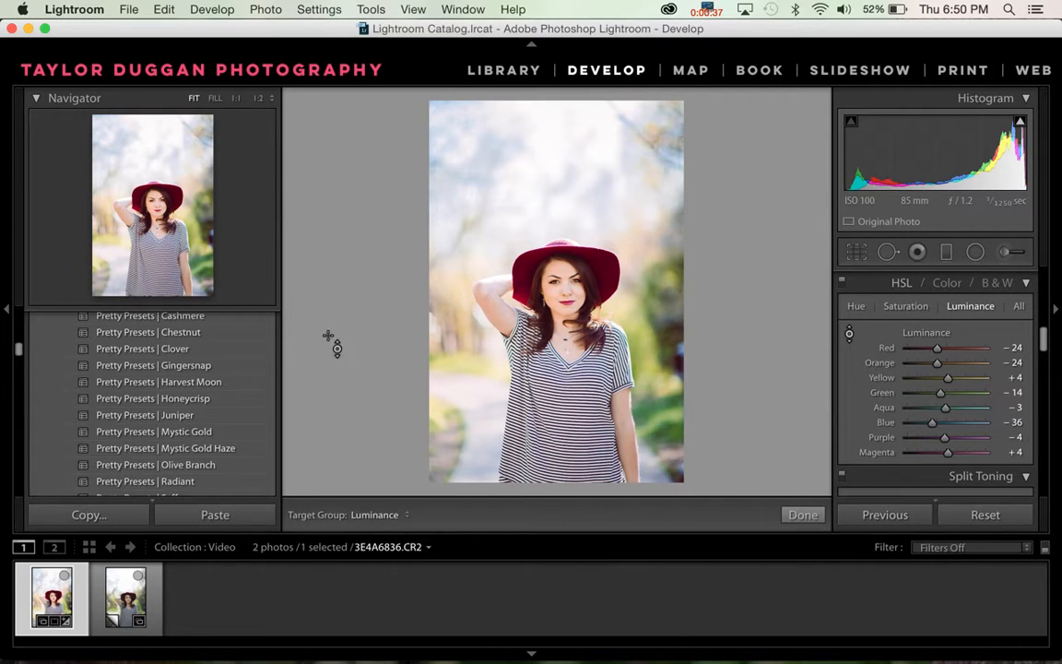
Leave the Luminance targeted adjustment and compare the edited portrait with its unedited virtual copy.
left_click(849, 334)
scroll(860, 384, "up", 10)
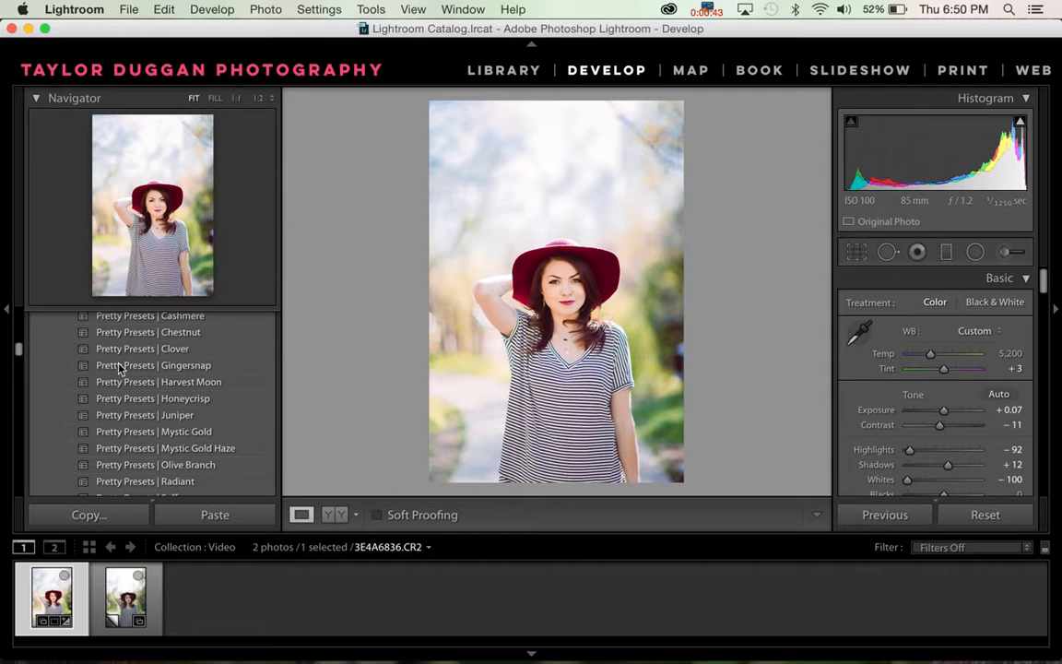
left_click(126, 598)
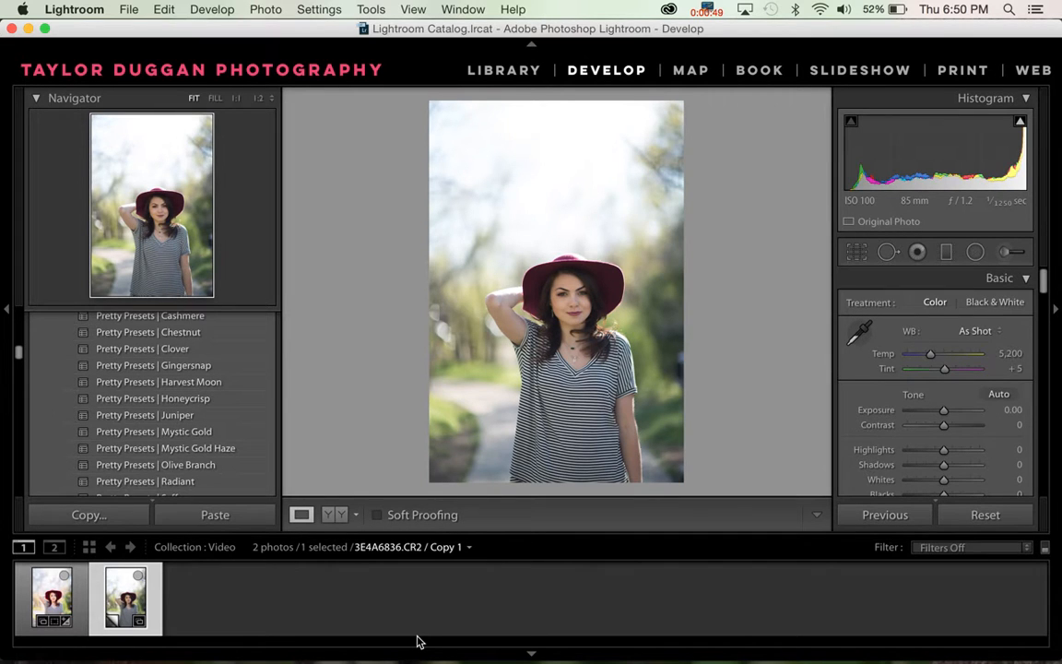
left_click(69, 590)
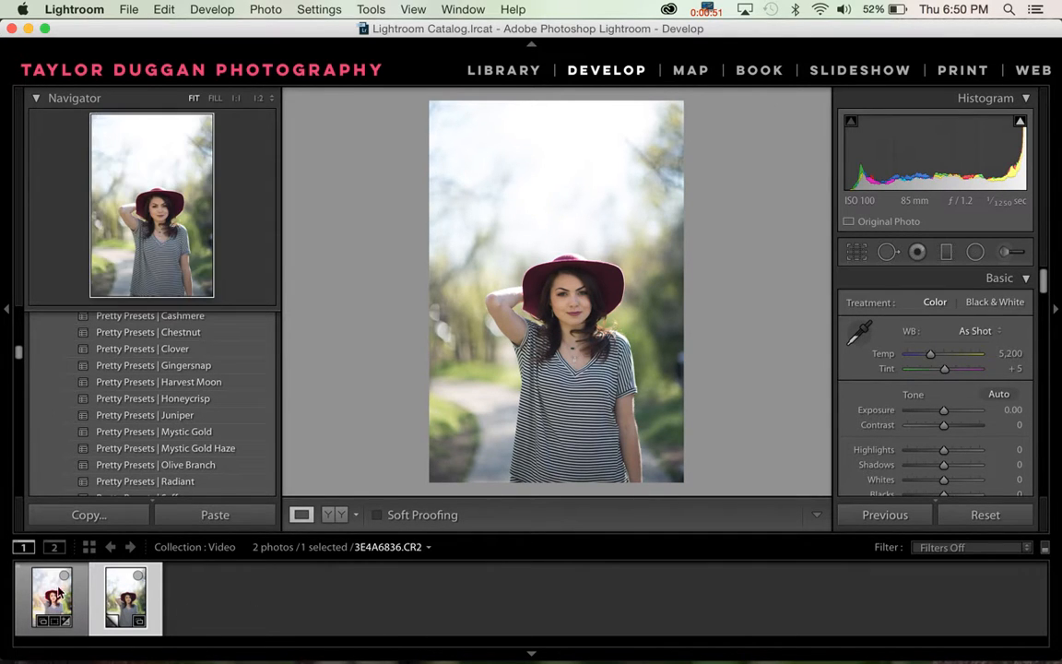
Select the unedited virtual copy of 3E4A6836.CR2 and apply the Pretty Presets | Juniper preset to it.
left_click(143, 599)
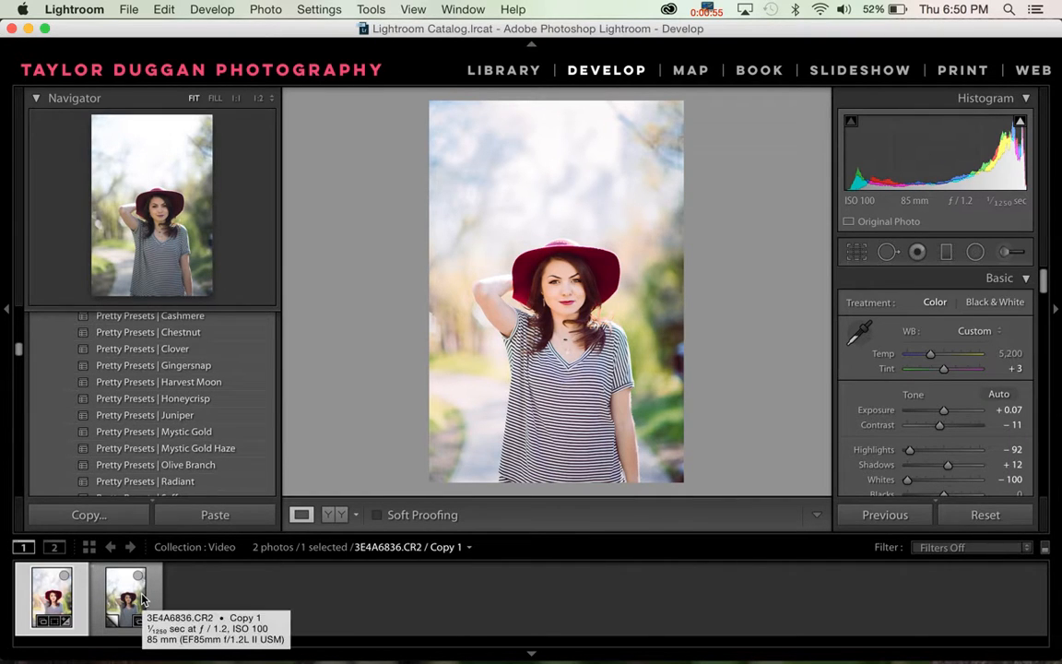
left_click(143, 599)
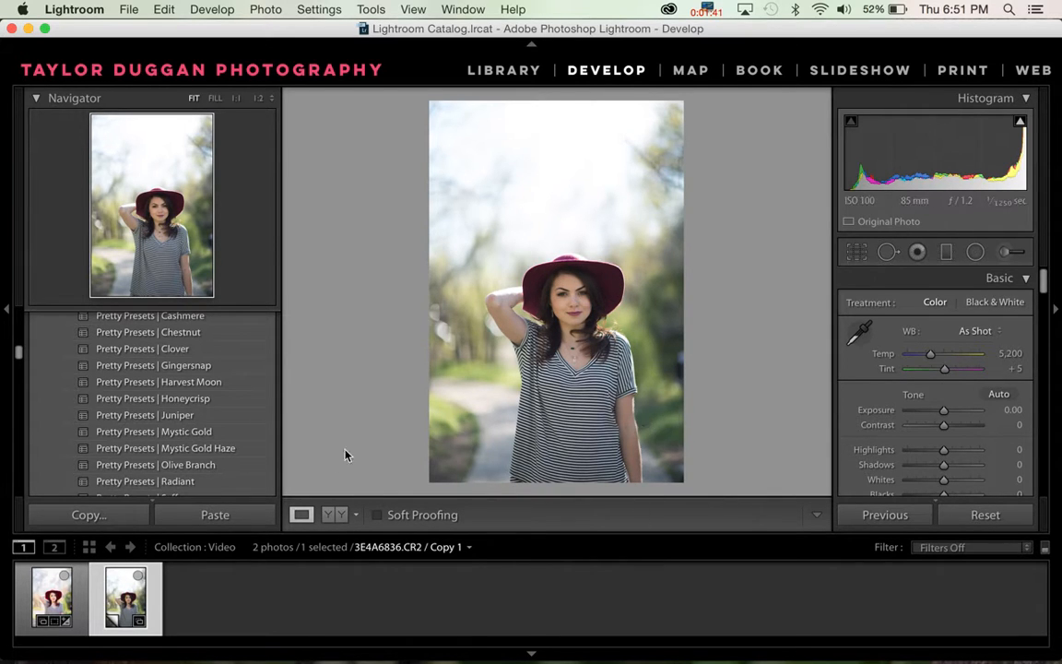
left_click(237, 423)
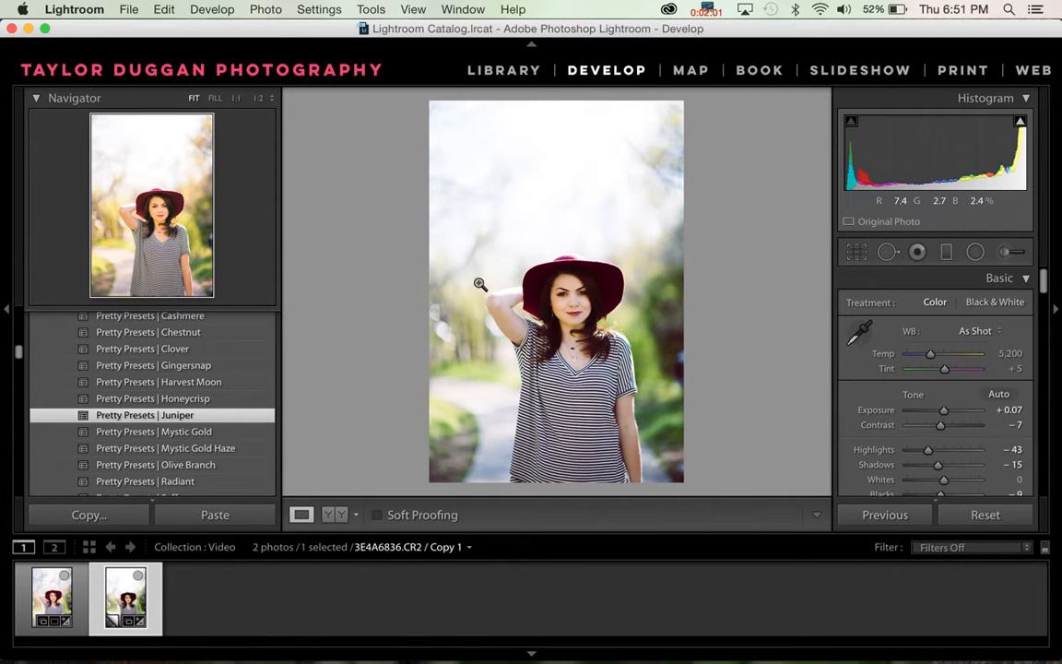
Recover the bright sky and lift the dark areas by setting Highlights to -93, Whites to -100 and Shadows to +13.
scroll(871, 352, "down", 2)
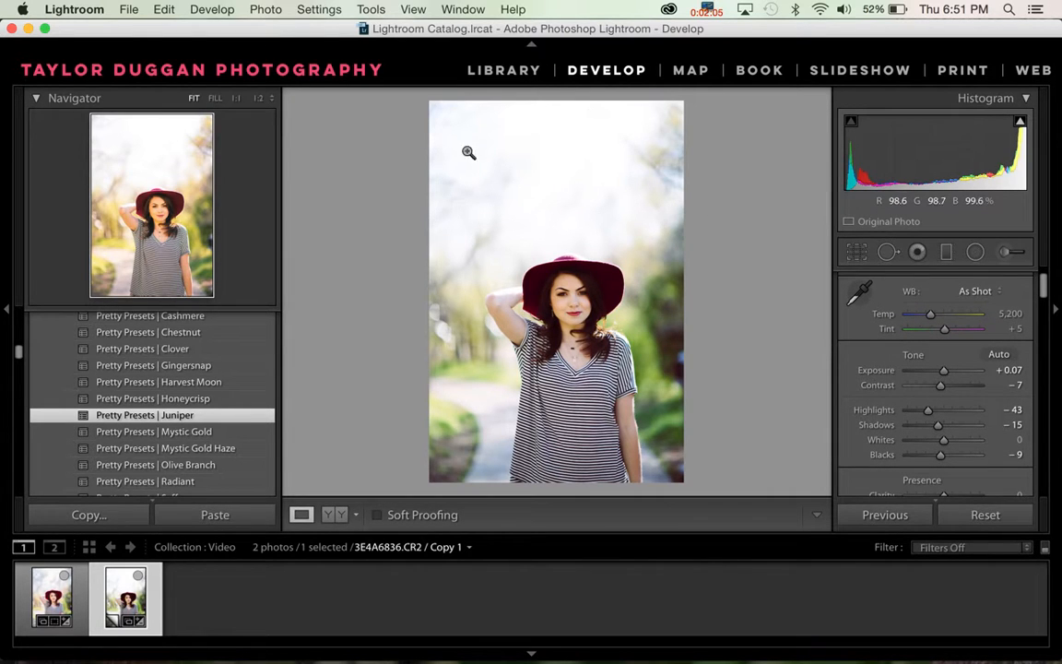
scroll(881, 376, "down", 2)
scroll(881, 376, "down", 1)
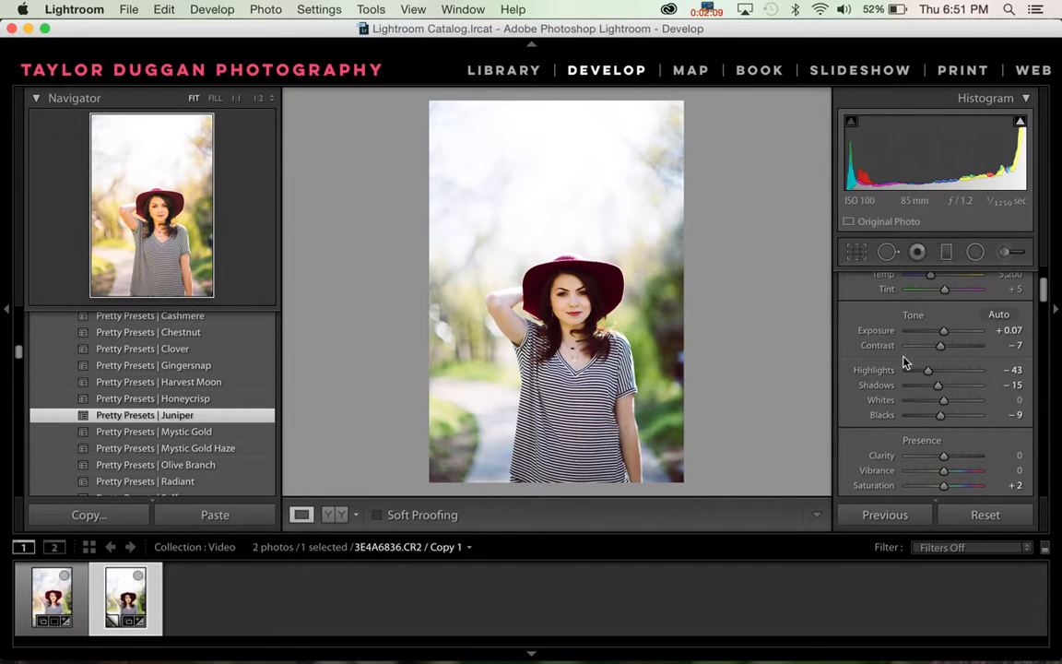
scroll(885, 390, "up", 1)
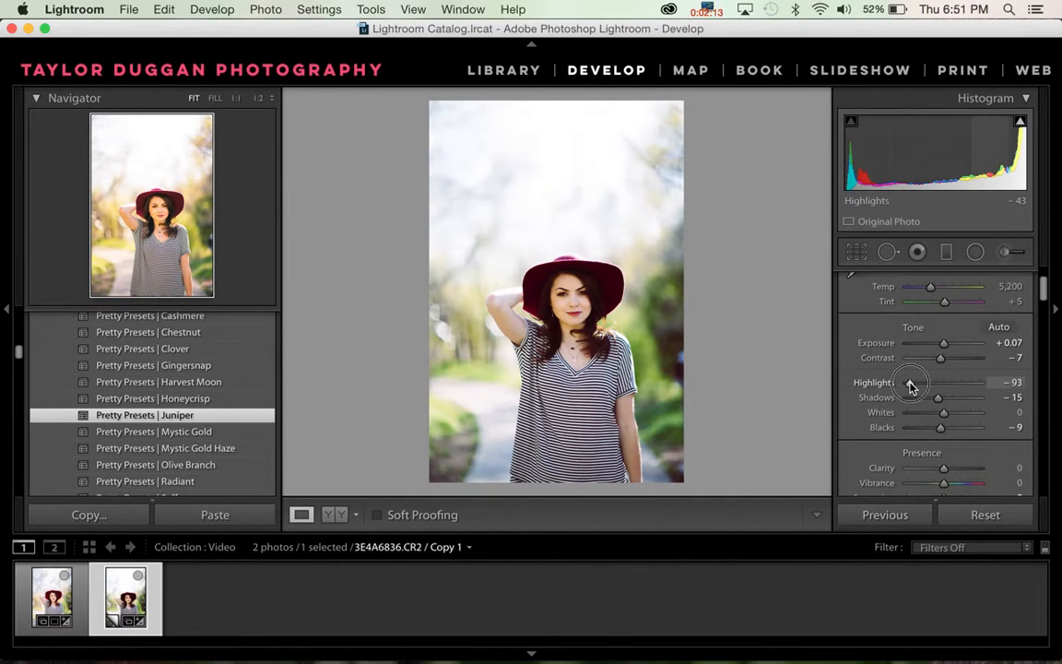
left_click(911, 382)
left_click_drag(911, 385, 883, 421)
left_click(911, 414)
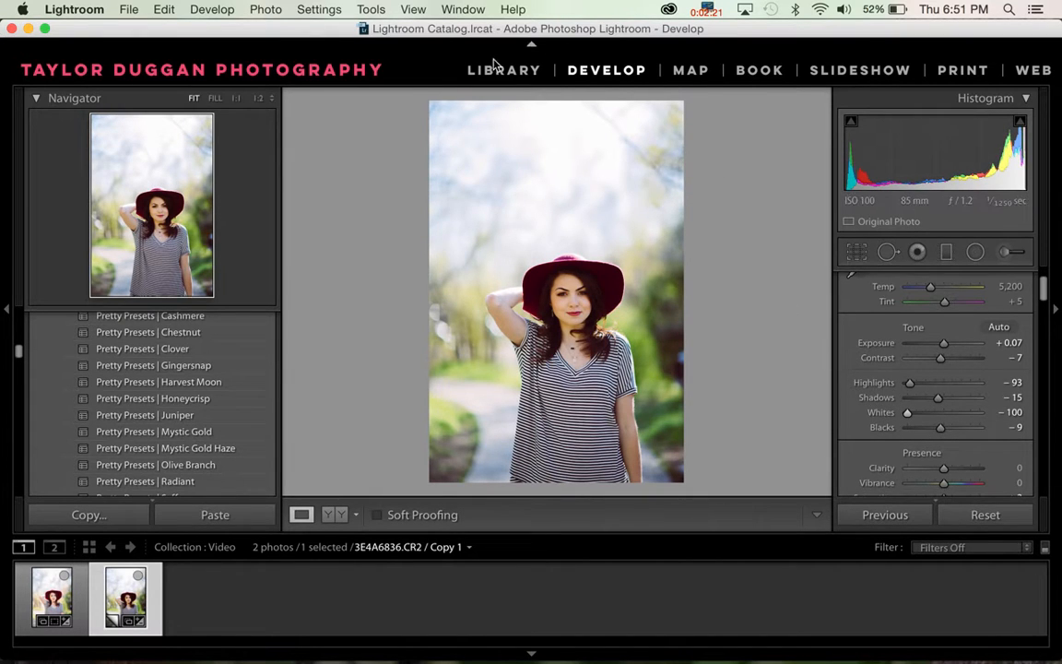
left_click_drag(940, 402, 948, 400)
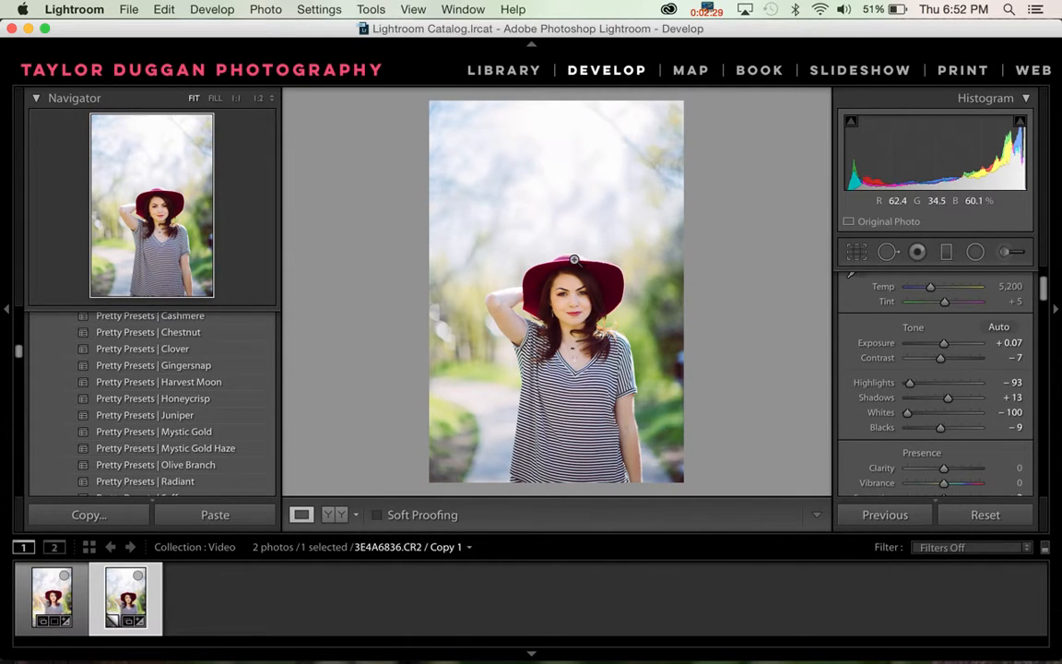
Compare the photo's Juniper preset history state with the latest Shadows state, ending on the latest one.
scroll(114, 369, "down", 10)
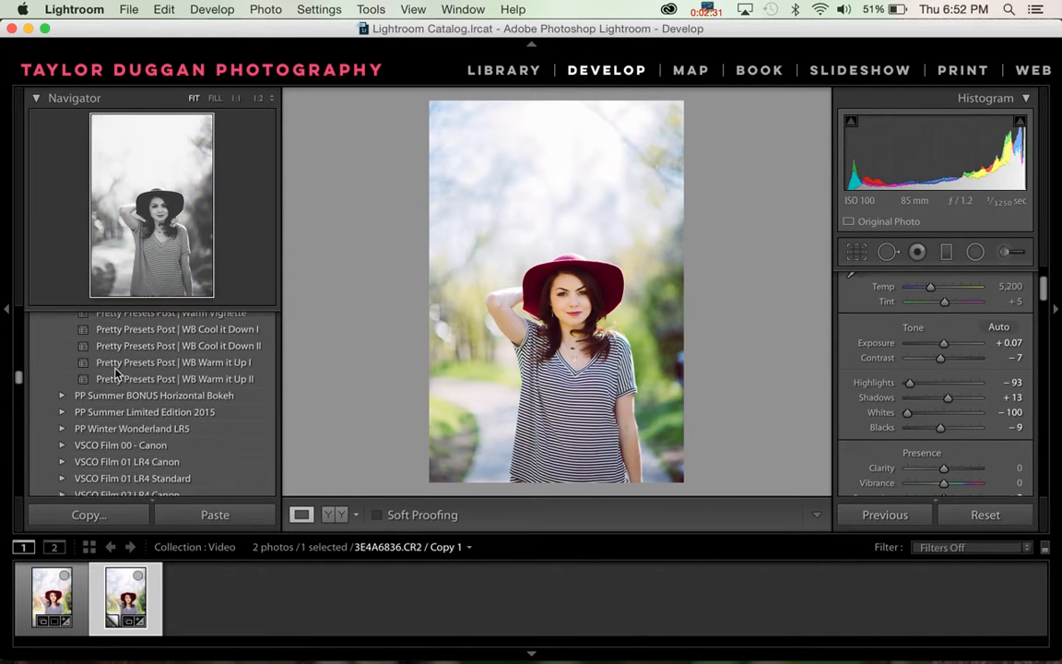
scroll(116, 373, "down", 10)
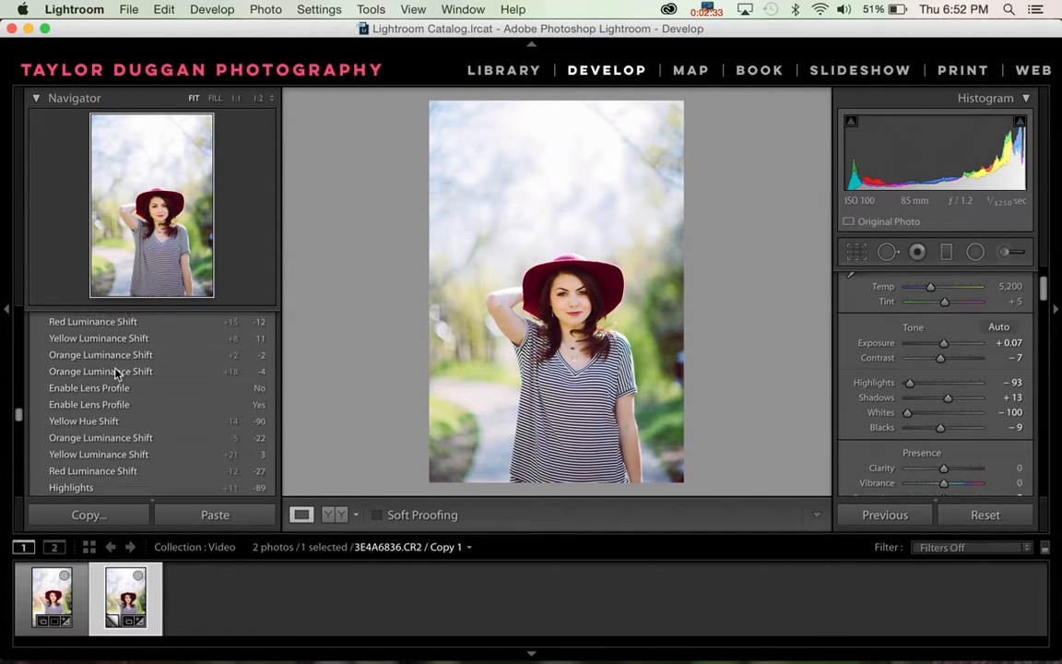
scroll(115, 372, "up", 15)
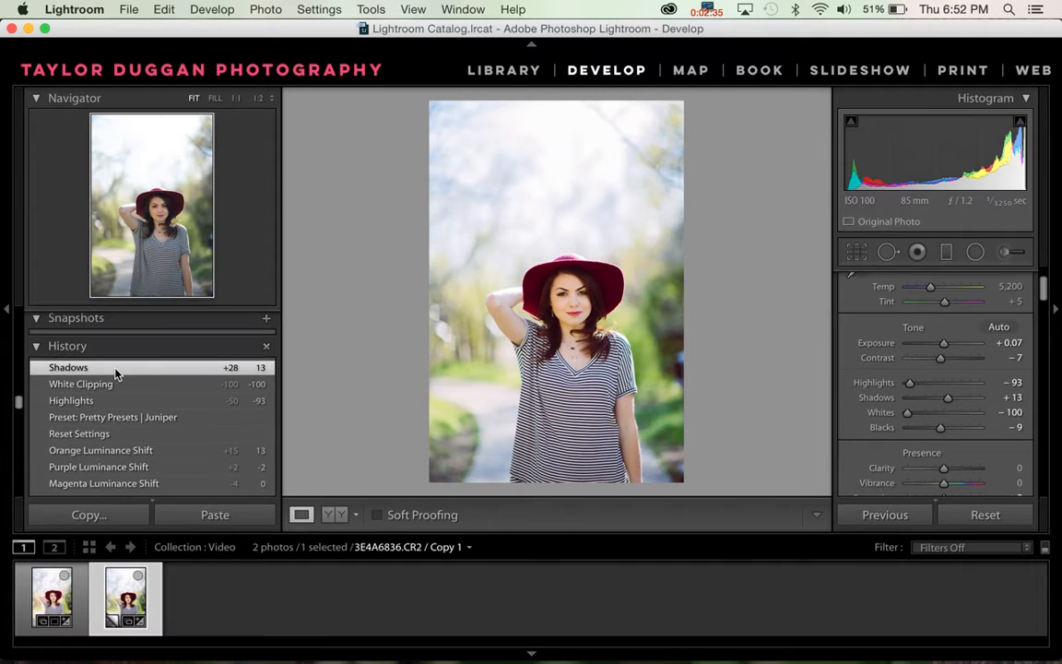
left_click(122, 416)
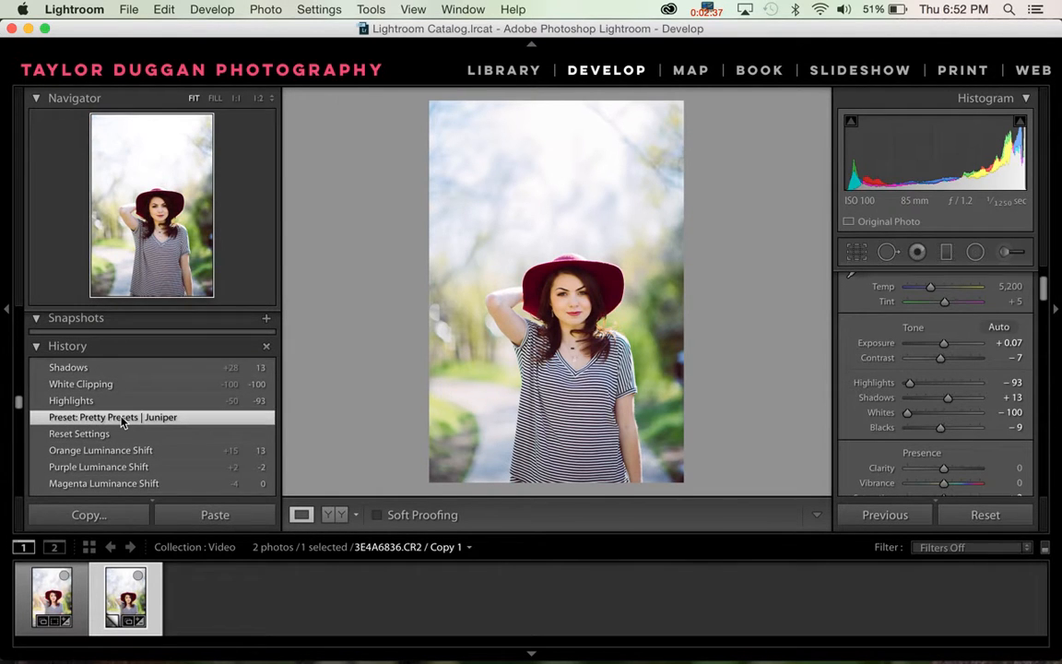
left_click(131, 368)
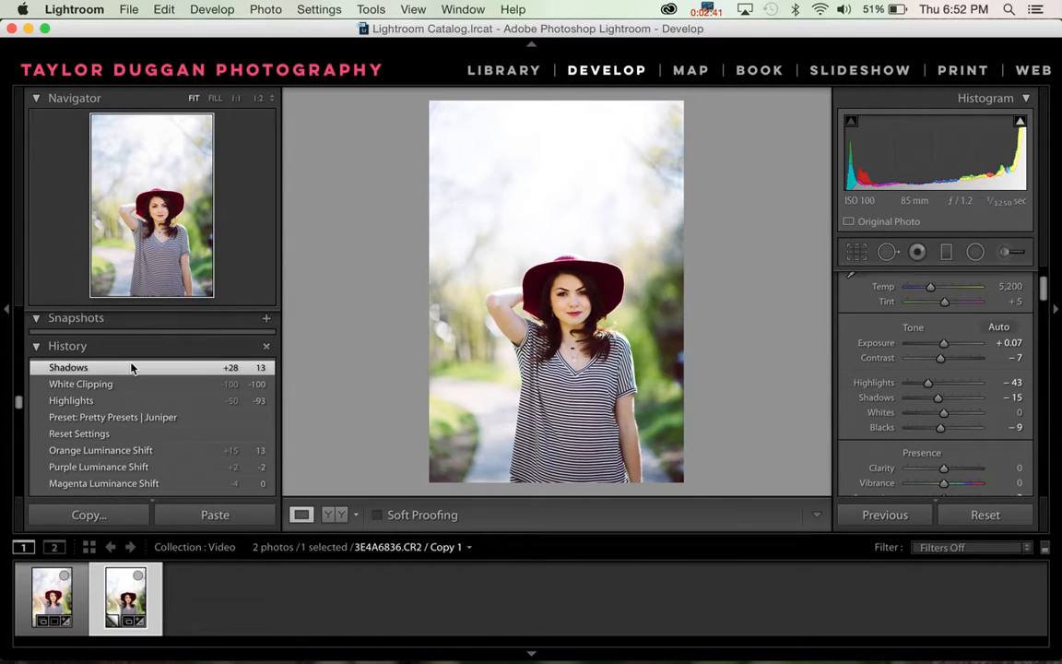
scroll(154, 467, "up", 2)
scroll(154, 467, "up", 1)
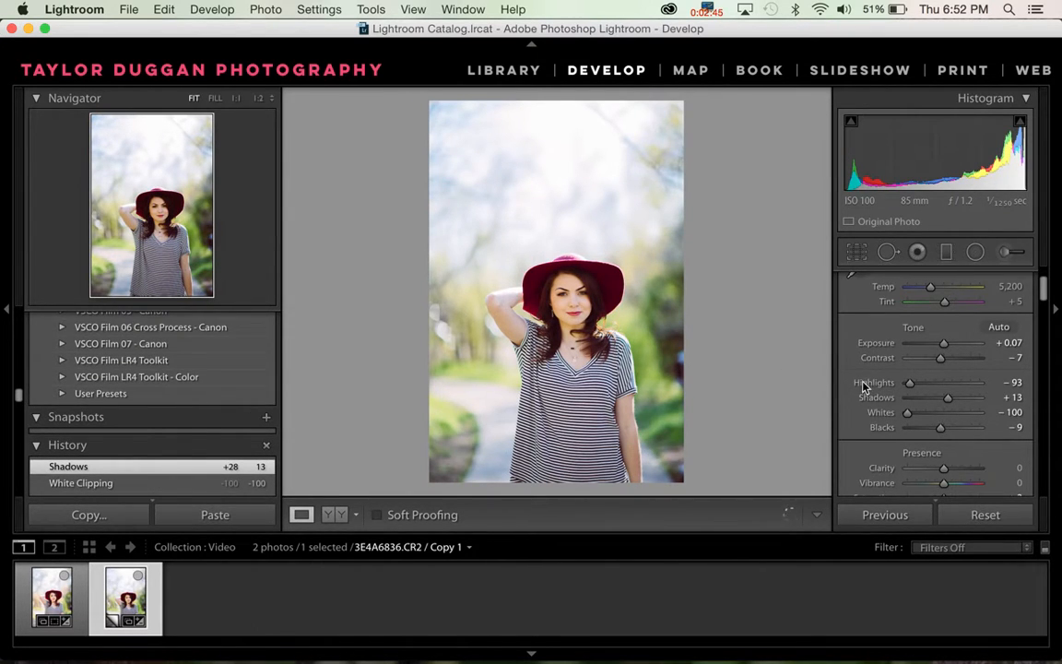
Reset the Blacks adjustment in the Basic tone settings to 0.
scroll(863, 392, "down", 3)
scroll(863, 387, "down", 1)
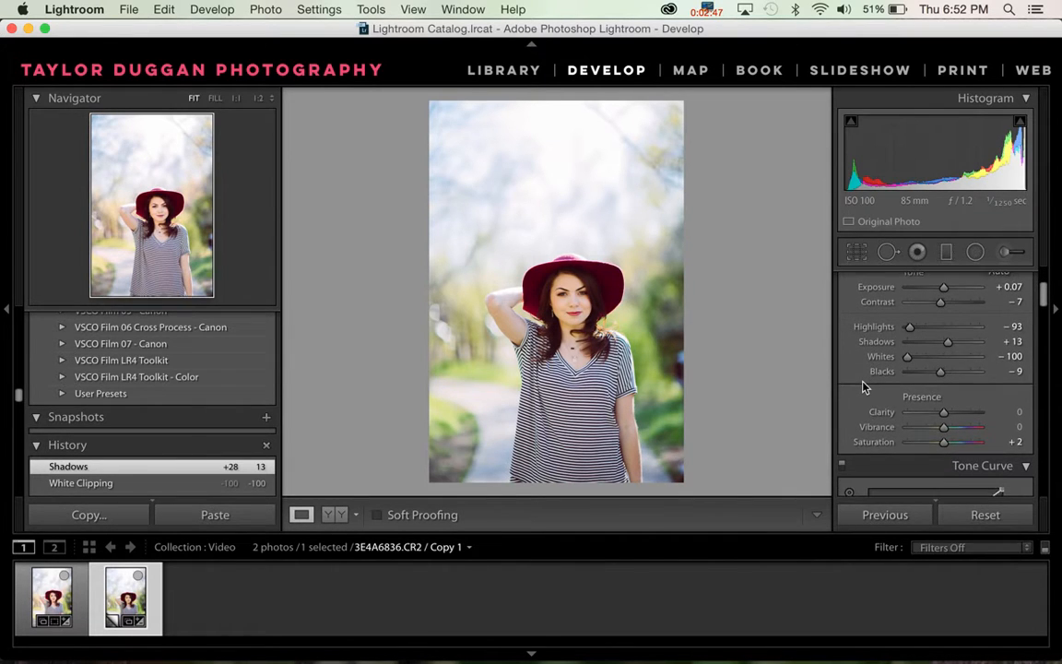
double_click(883, 361)
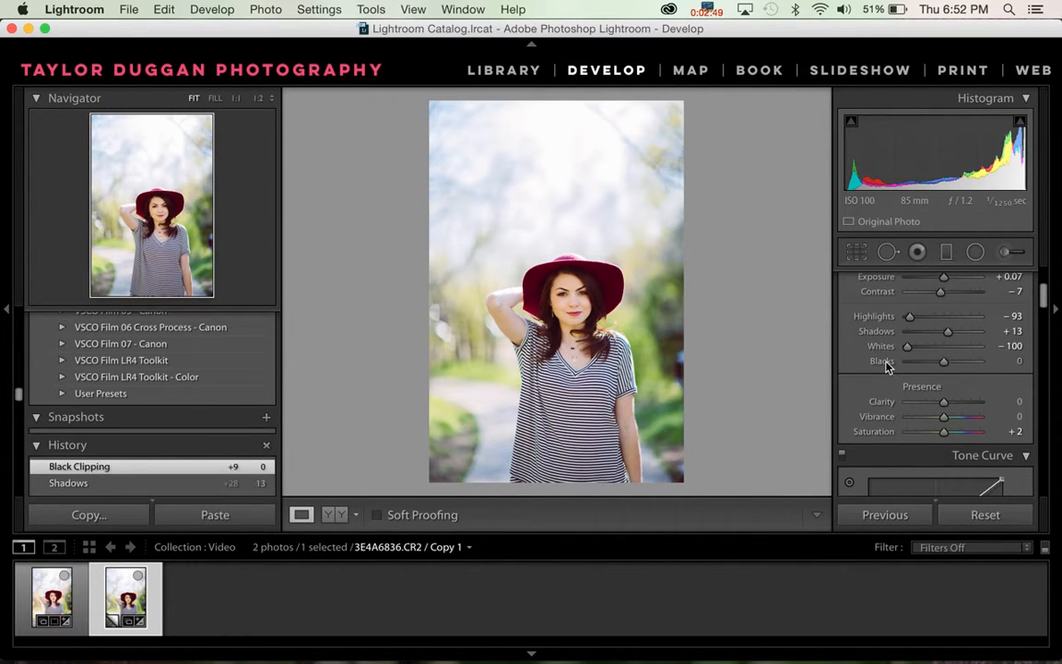
Lower the black point of the RGB tone curve to the graph's bottom-left corner to remove the faded blacks.
scroll(861, 365, "down", 6)
scroll(860, 367, "down", 4)
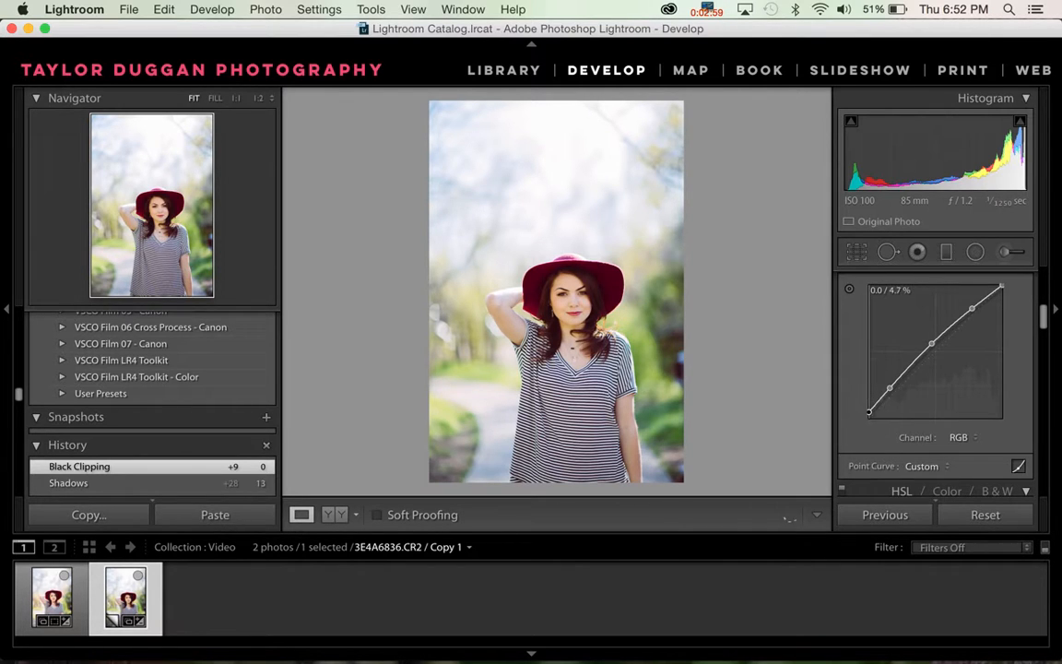
left_click_drag(869, 412, 869, 418)
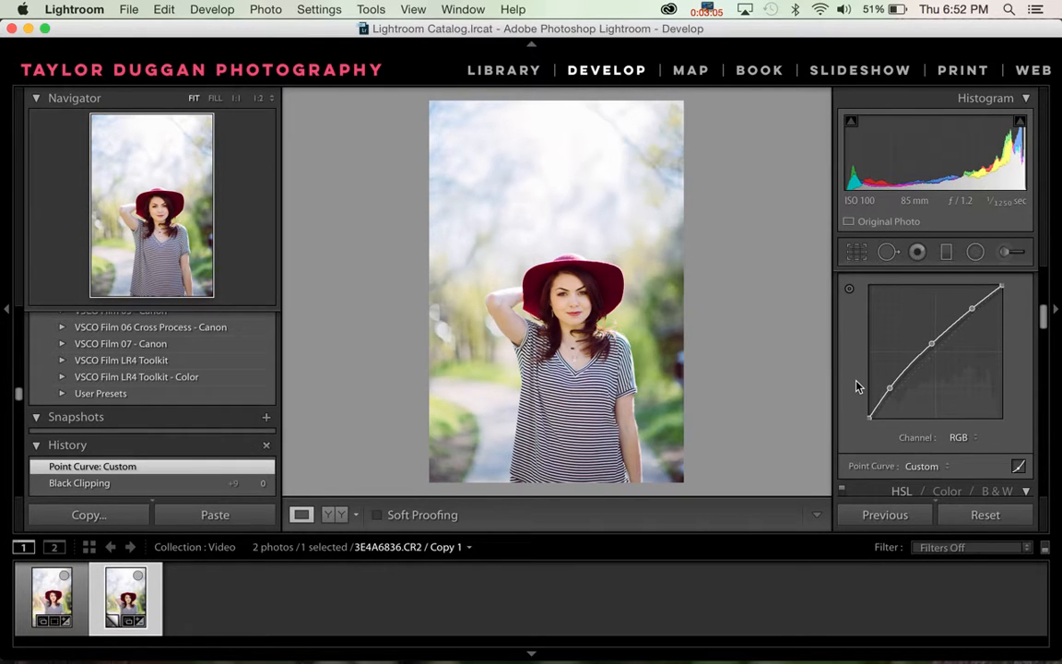
Shift the Yellow hue in the HSL adjustments to -91 to warm the greenery.
scroll(857, 387, "down", 3)
scroll(857, 387, "down", 10)
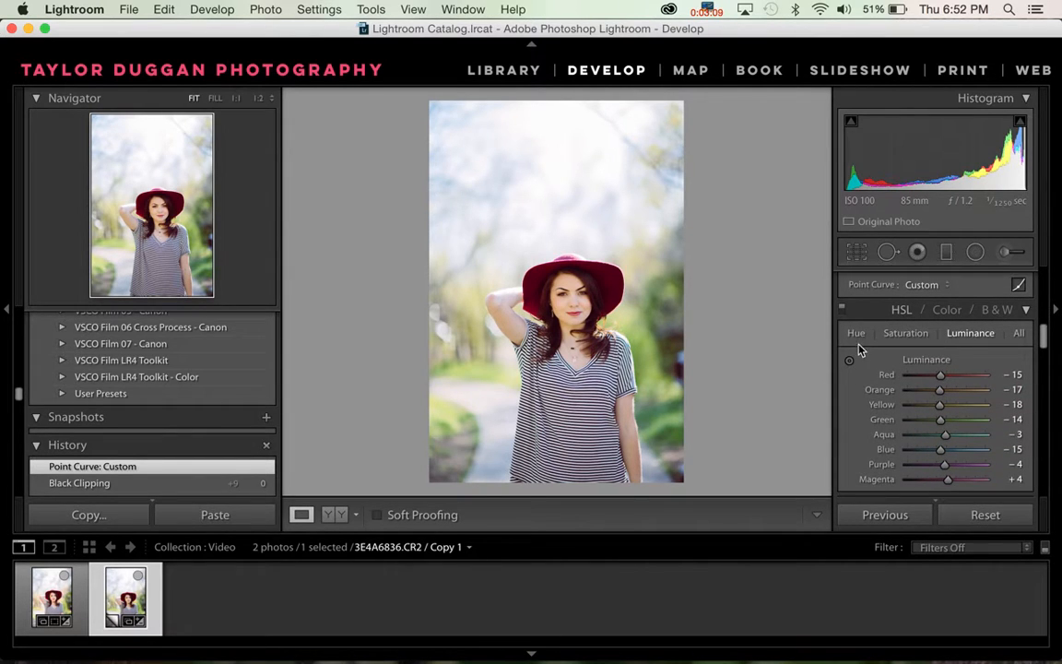
left_click(860, 337)
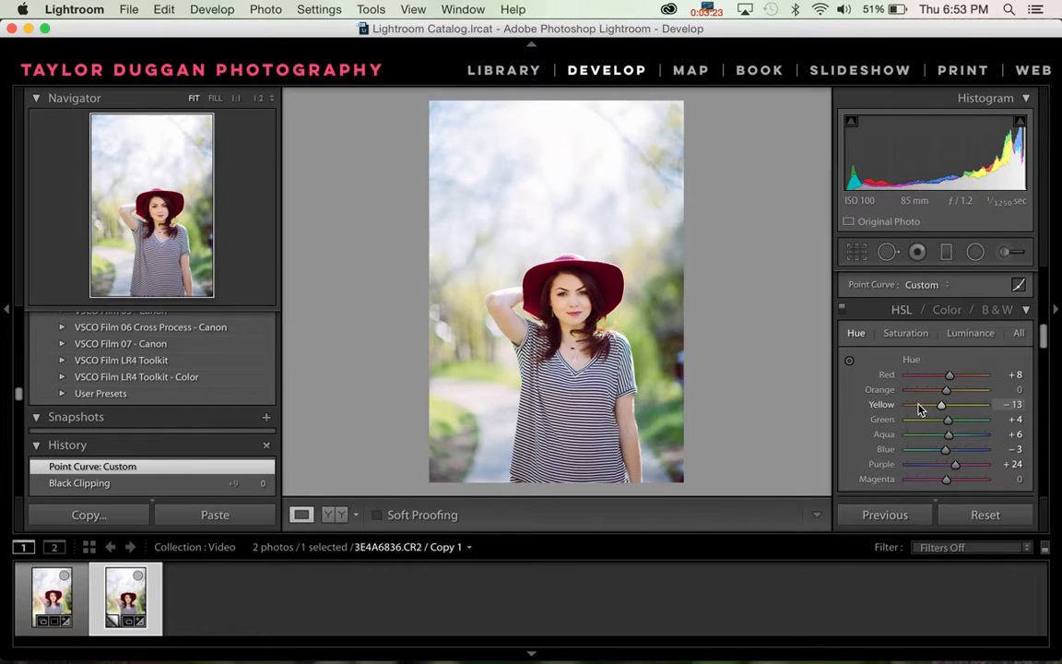
mouse_move(921, 408)
left_mouse_down()
mouse_move(906, 407)
mouse_move(940, 416)
mouse_move(913, 419)
left_mouse_up()
left_click_drag(913, 413, 910, 413)
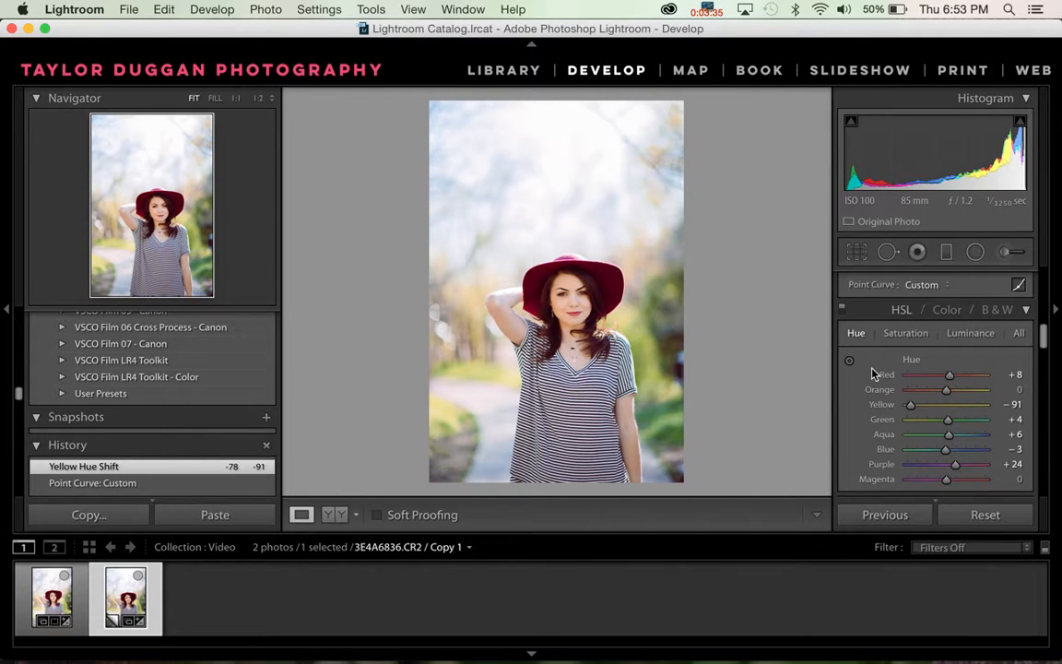
Adjust the HSL luminance, setting Yellow to +4, Orange to -12 and Red to -28.
left_click(907, 334)
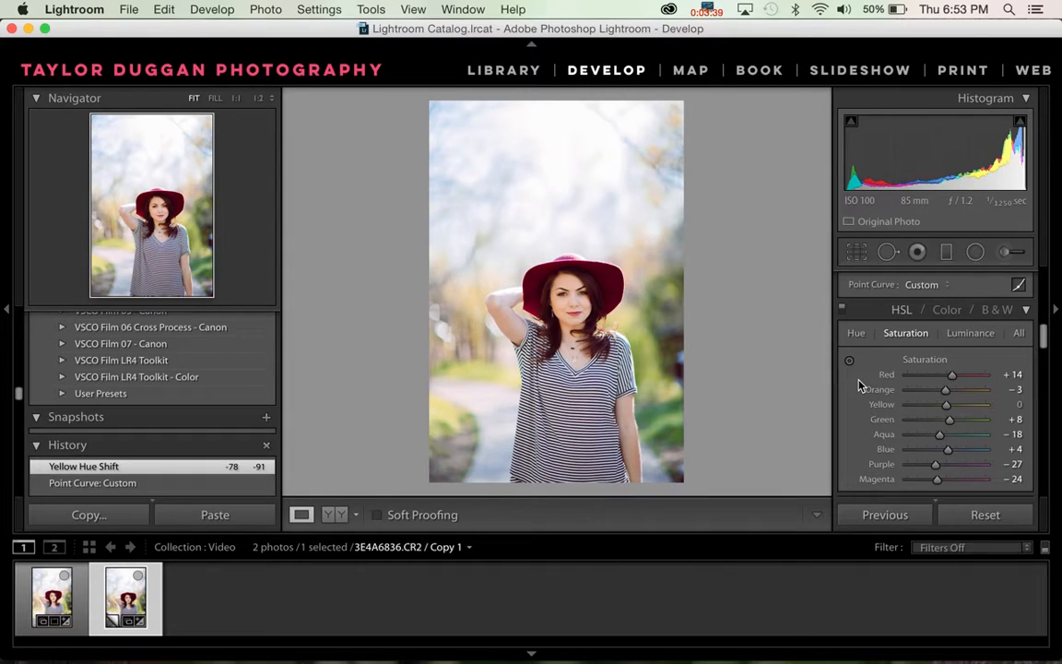
left_click(963, 334)
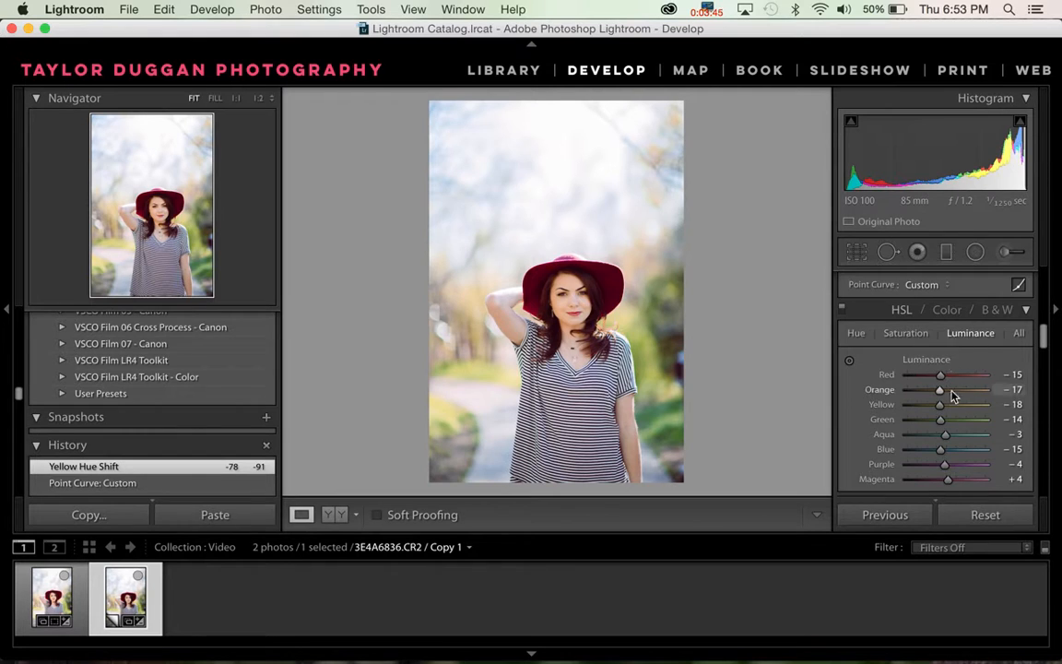
left_click(952, 408)
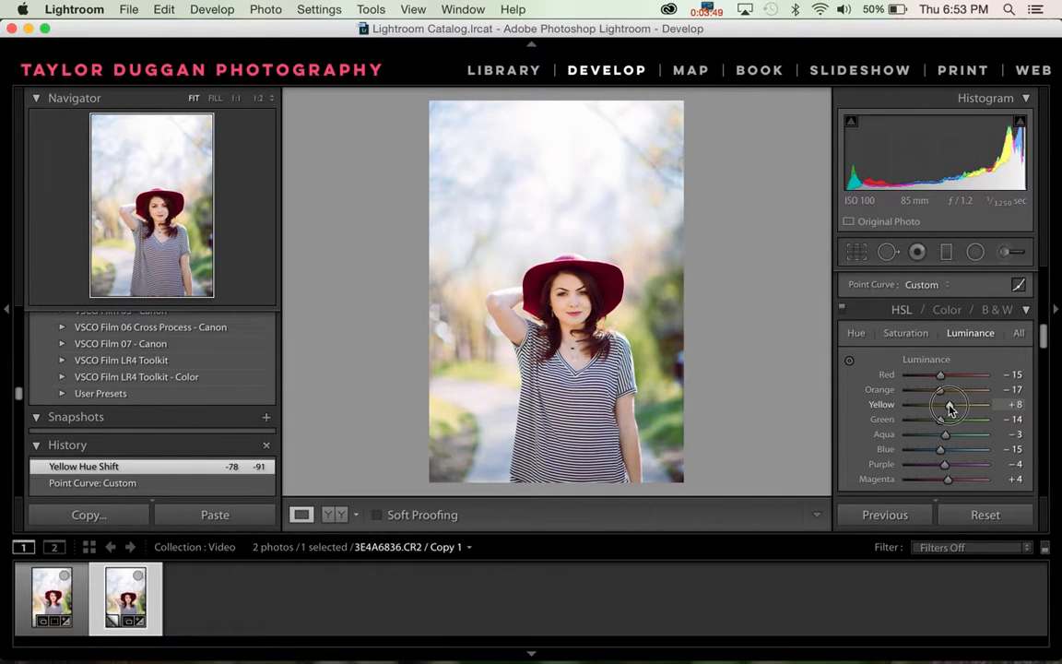
mouse_move(945, 391)
left_mouse_down()
mouse_move(938, 376)
mouse_move(917, 383)
mouse_move(936, 383)
left_mouse_up()
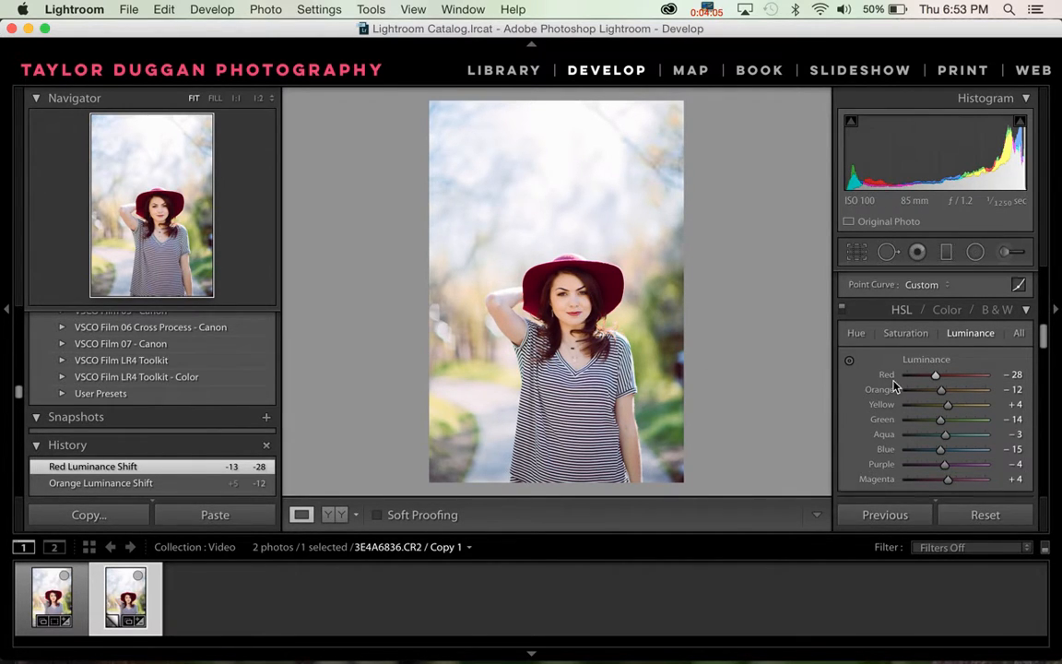
Tint the highlights a warm yellow in Split Toning with hue 44 and saturation 6.
scroll(893, 387, "down", 4)
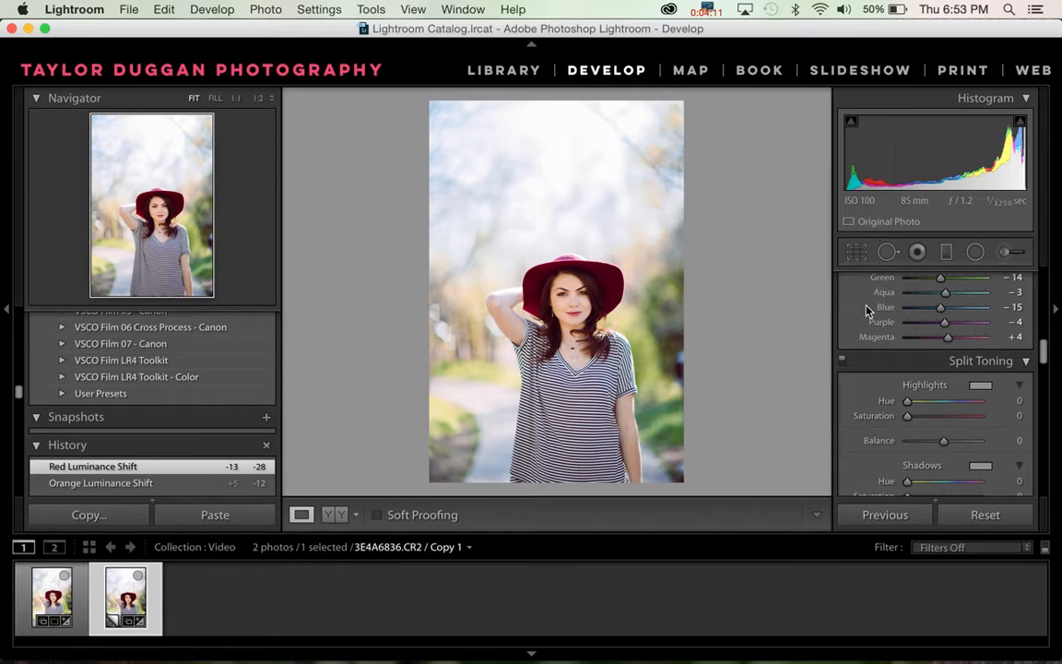
left_click(980, 387)
left_click(684, 458)
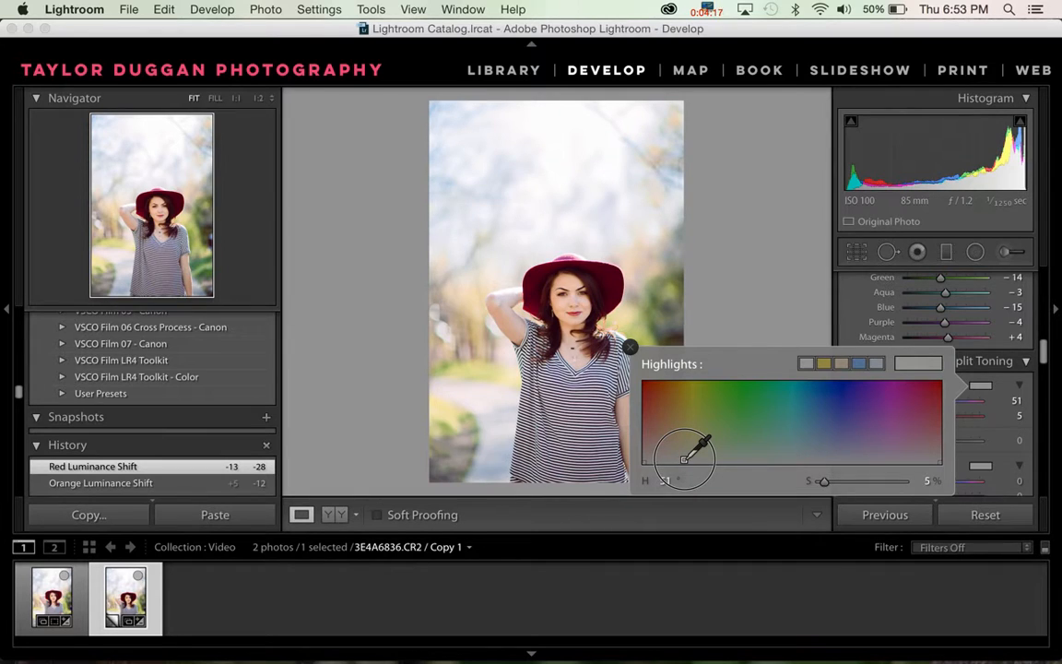
mouse_move(684, 458)
left_mouse_down()
mouse_move(681, 430)
mouse_move(679, 458)
left_mouse_up()
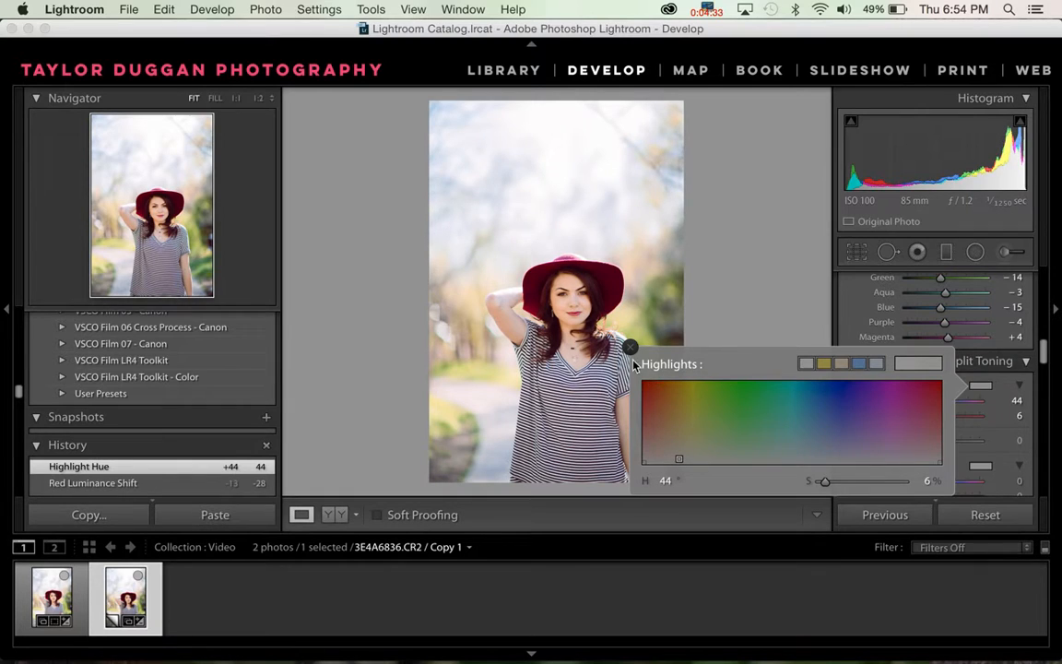
left_click(631, 349)
Switch Split Toning off and on twice to compare its effect on the portrait.
left_click(841, 360)
left_click(841, 360)
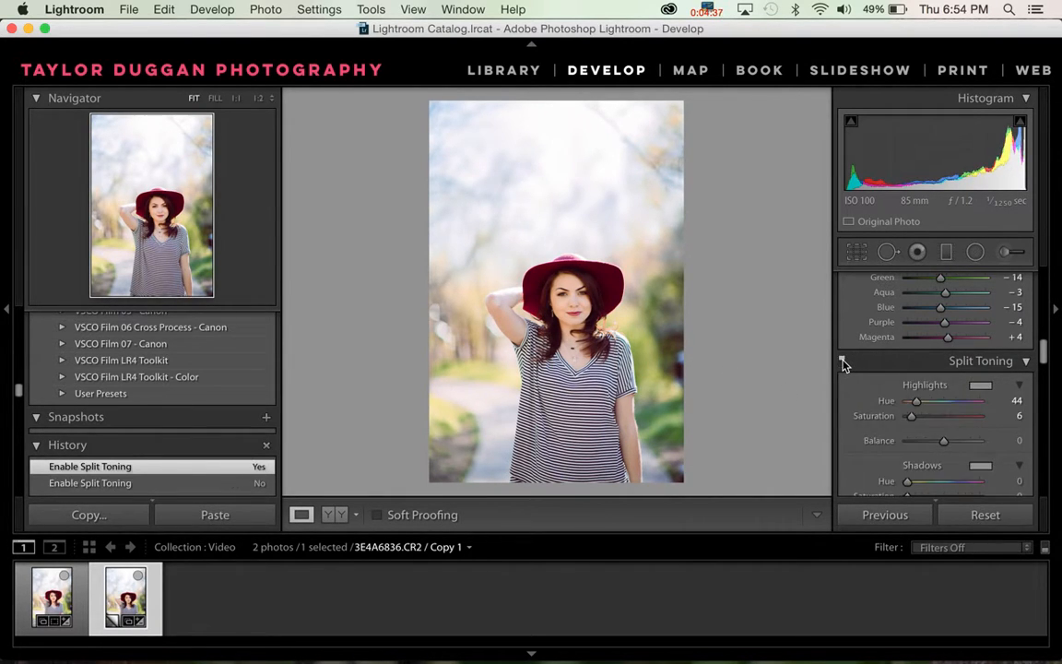
left_click(842, 360)
left_click(841, 361)
Brighten the skin tones by setting the Orange luminance to -3.
scroll(843, 364, "up", 5)
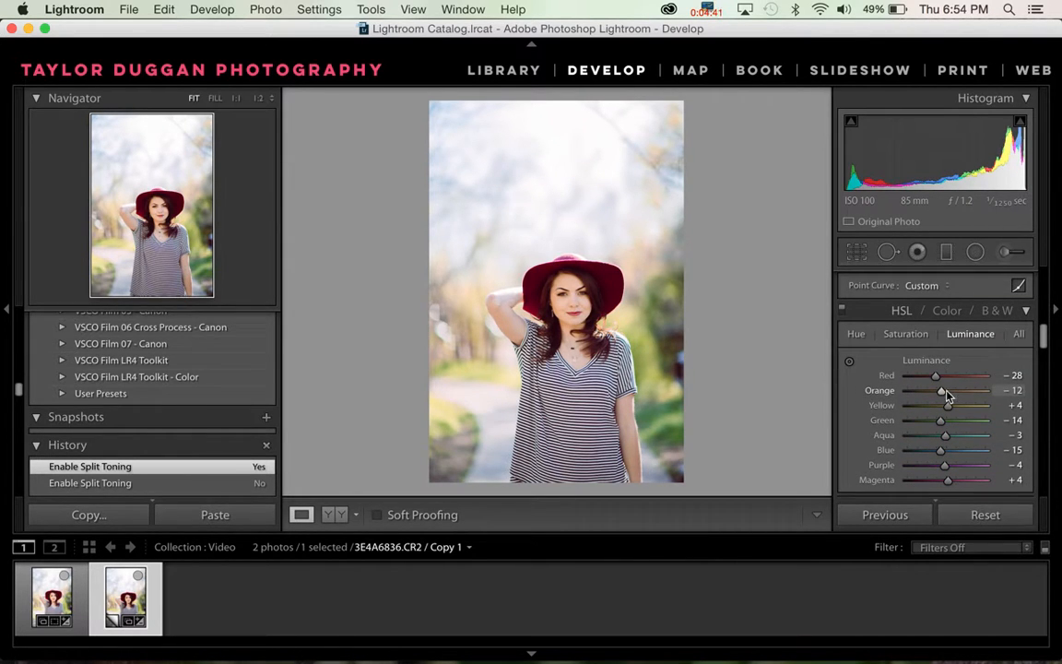
double_click(948, 390)
left_click_drag(948, 393, 946, 393)
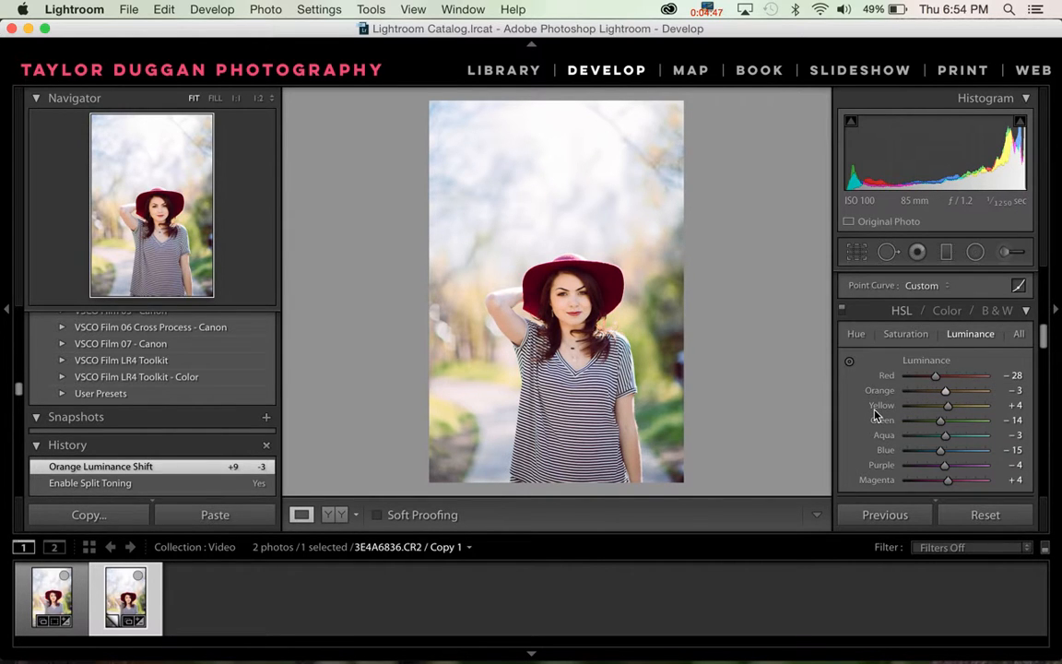
Set sharpening to Amount 77, Radius 3.0 and Detail 100, and luminance noise reduction to 30.
scroll(875, 415, "down", 5)
scroll(878, 414, "down", 8)
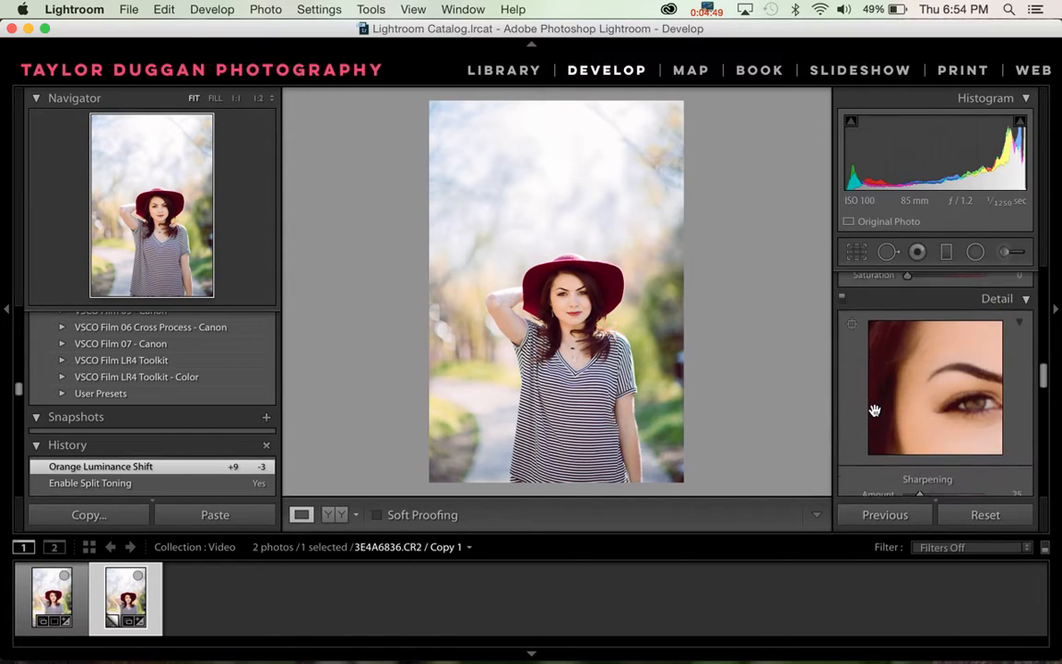
left_click(983, 366)
left_click(984, 381)
mouse_move(919, 350)
left_mouse_down()
mouse_move(947, 353)
mouse_move(929, 367)
left_mouse_up()
scroll(932, 368, "down", 3)
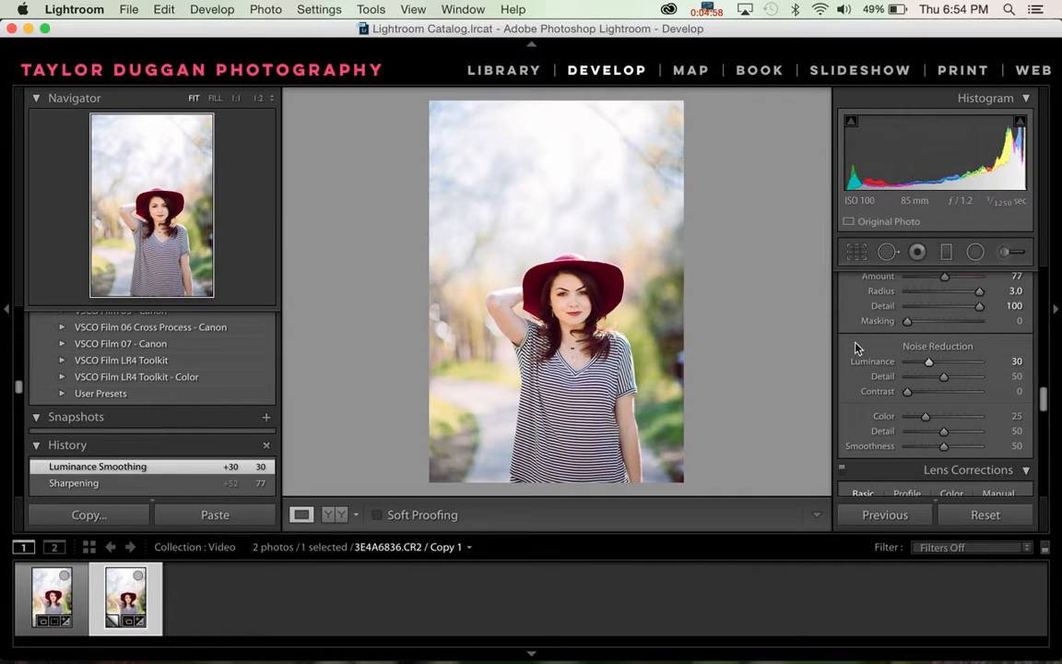
Review the remaining Lens Corrections, Effects and Camera Calibration settings of the copy.
scroll(857, 346, "down", 3)
scroll(857, 347, "down", 2)
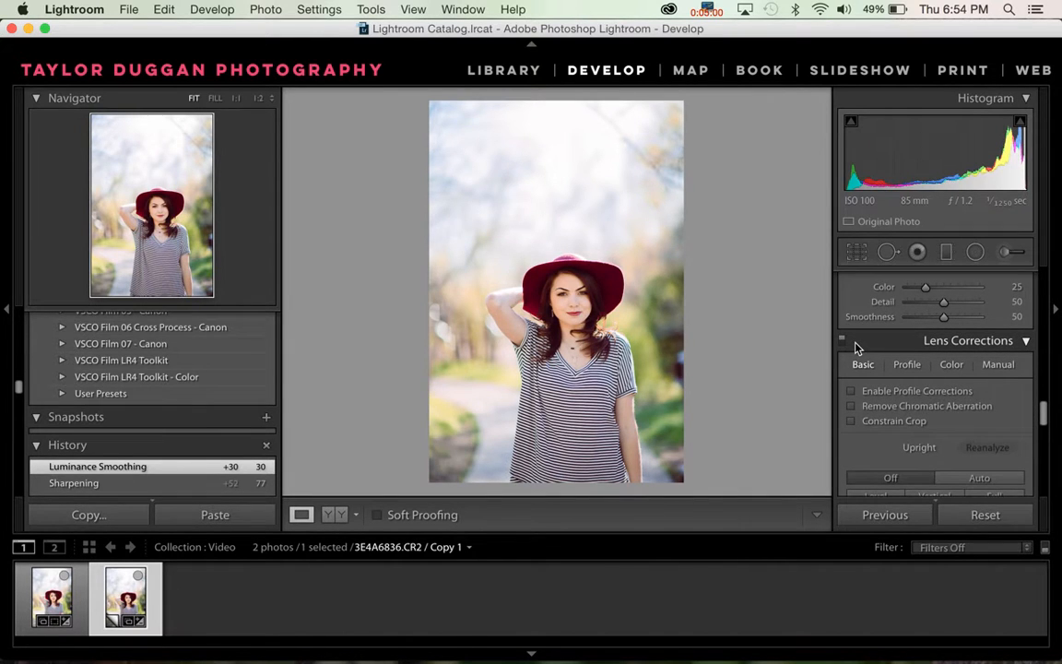
scroll(855, 347, "down", 4)
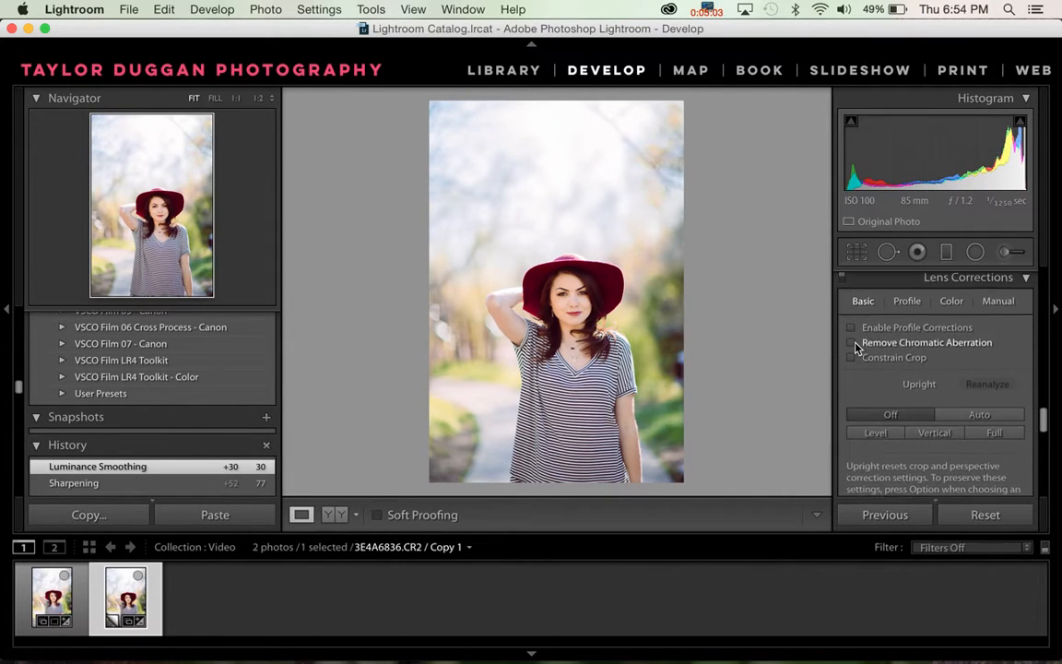
scroll(855, 346, "down", 10)
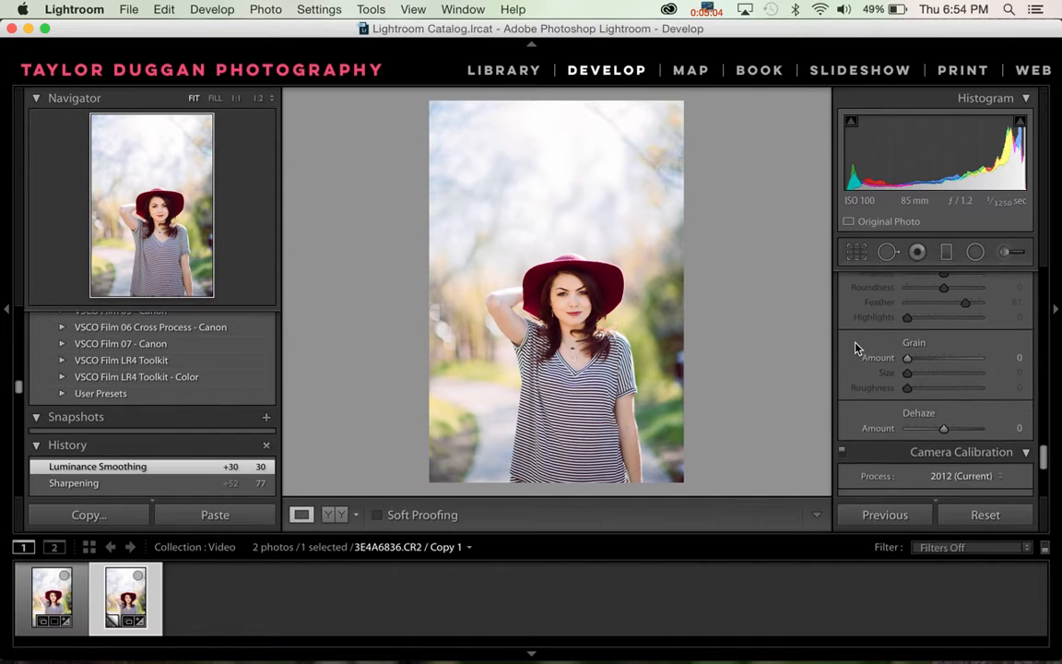
scroll(856, 347, "down", 3)
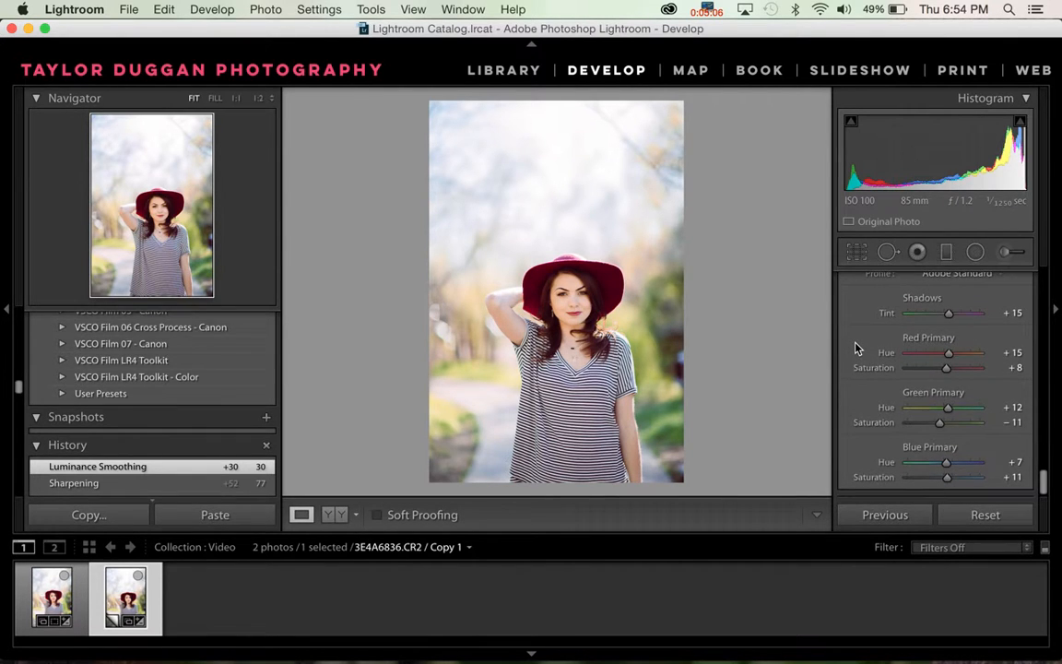
scroll(855, 347, "up", 2)
scroll(856, 347, "up", 10)
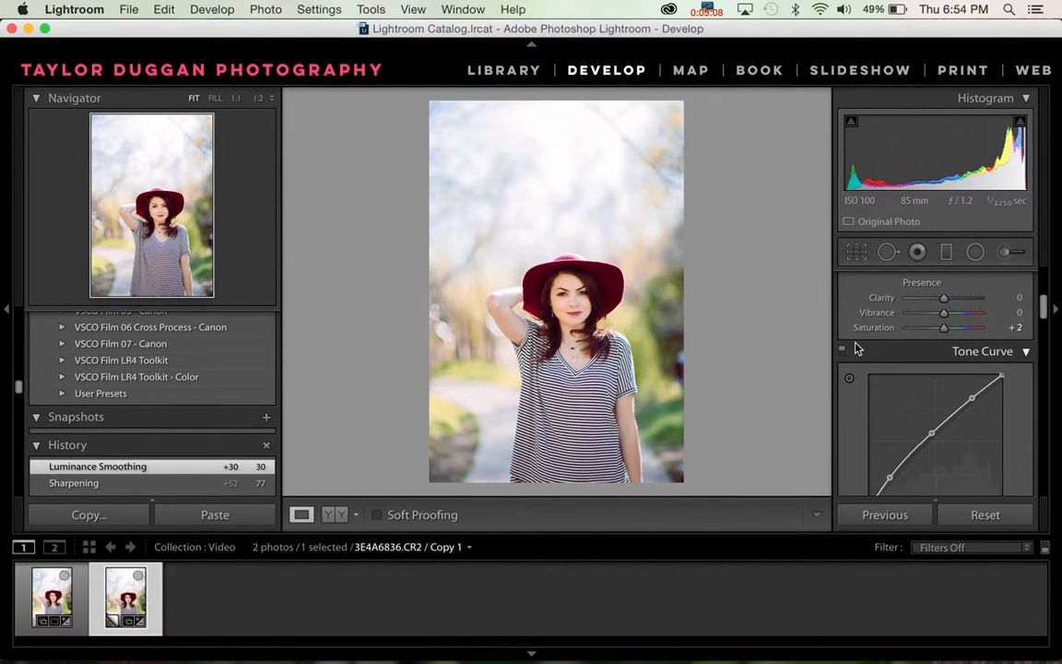
Compare the copy with the previously finished version of the portrait.
key("Right")
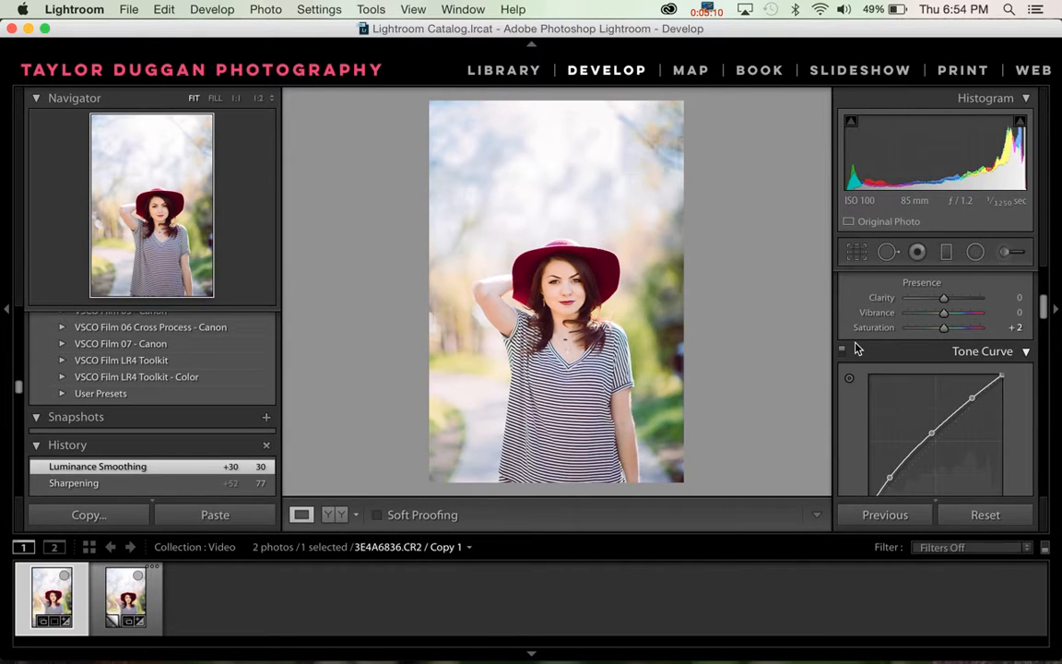
key("Left")
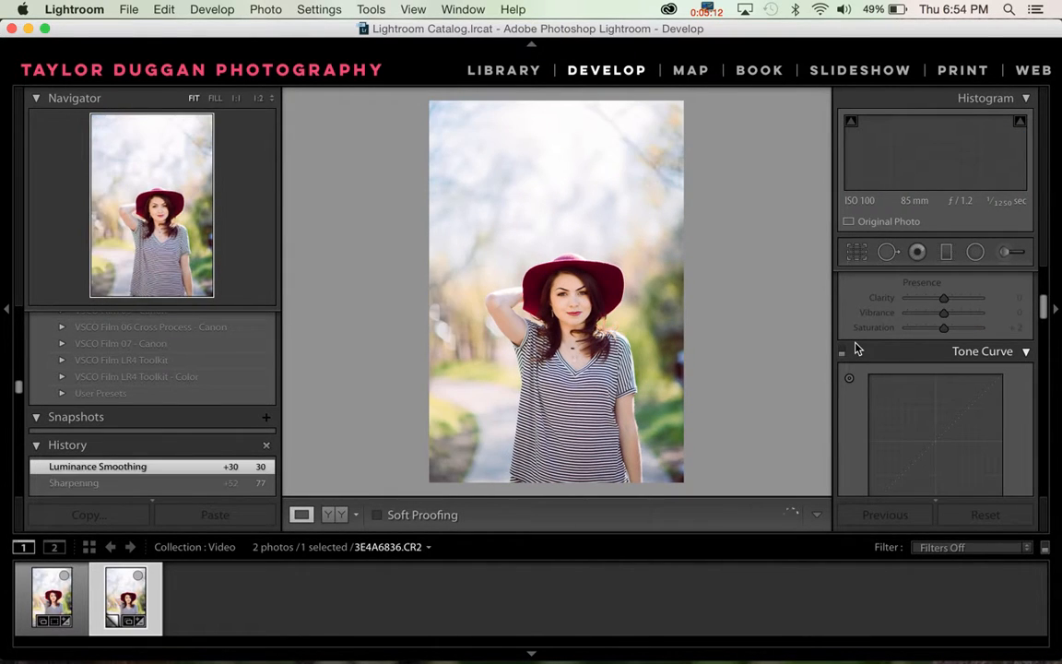
key("Right")
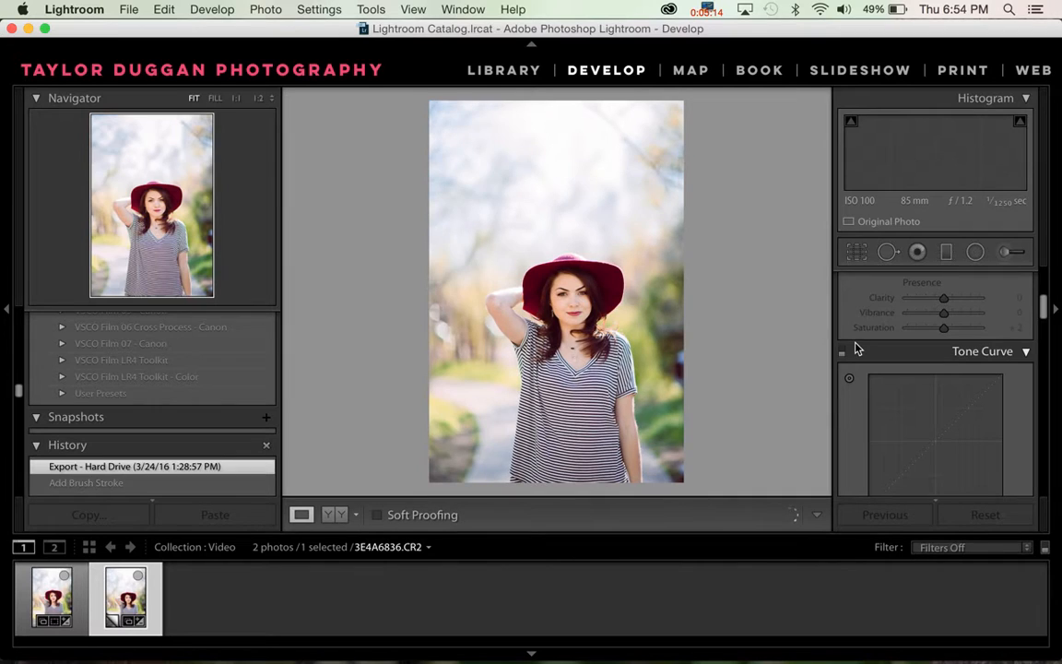
Crop the copy slightly tighter around the woman at the original aspect ratio and compare its framing with the finished version.
left_click(855, 259)
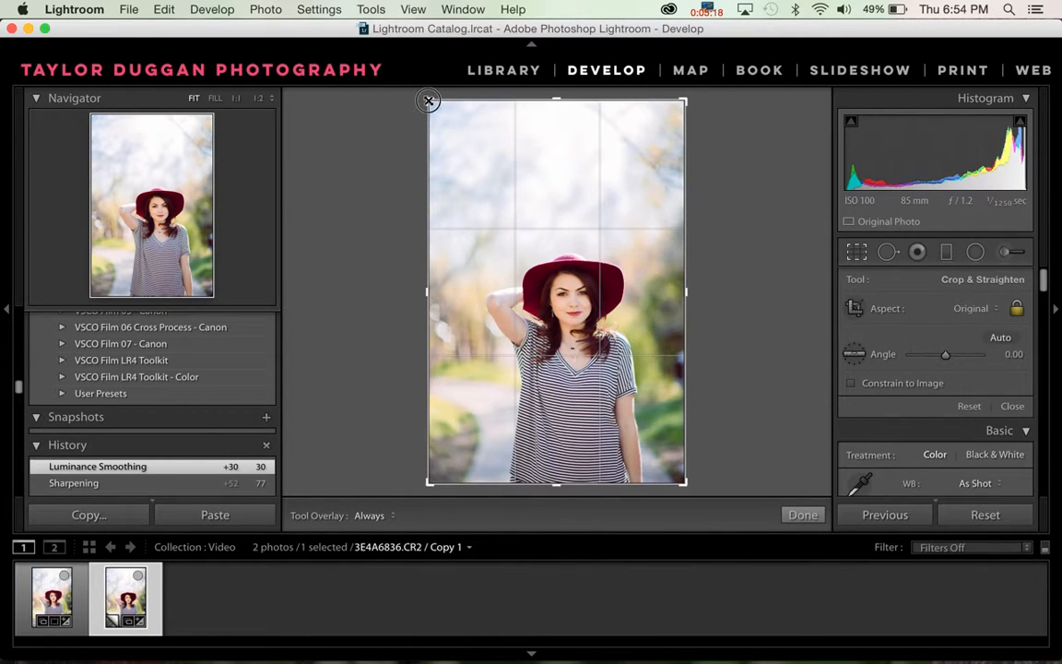
left_click_drag(429, 100, 429, 113)
left_click(802, 514)
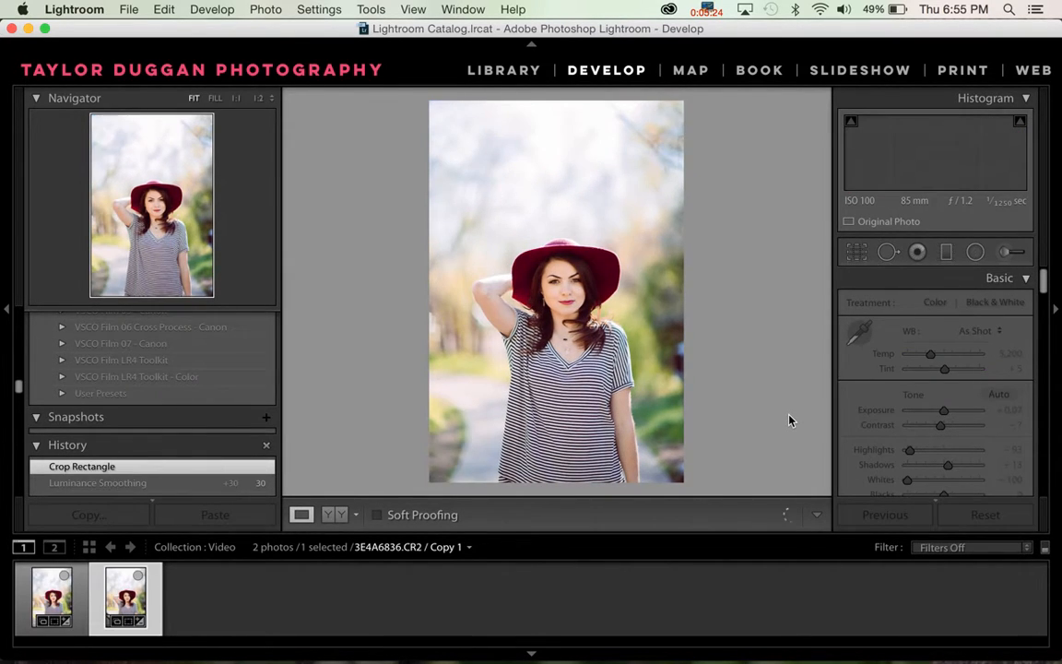
key("Left")
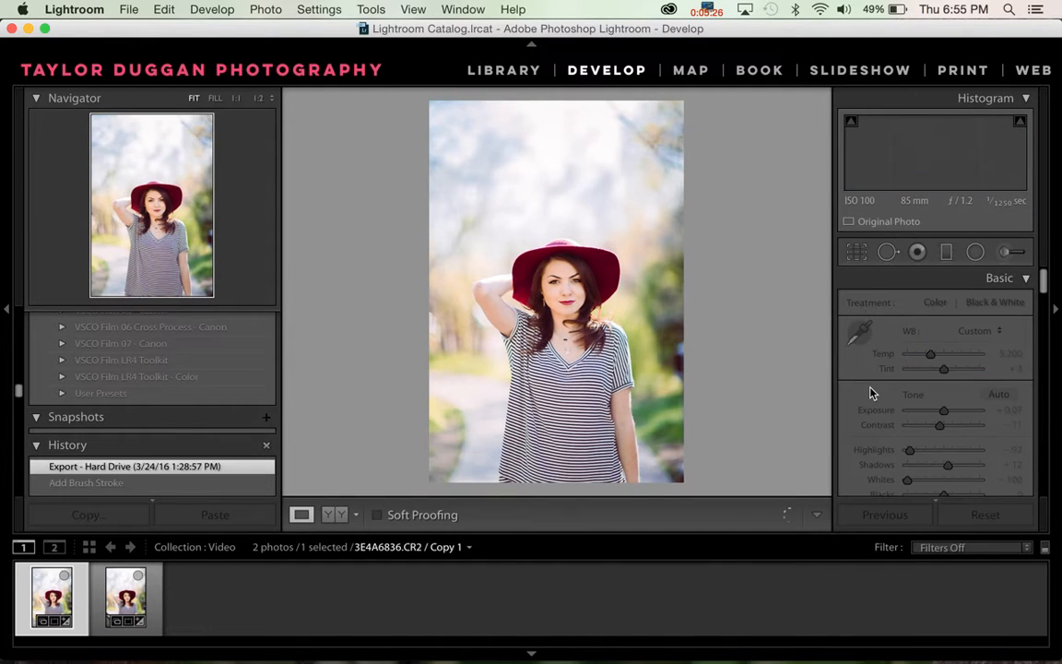
key("Right")
Shift the graduated filter on the striped shirt slightly toward the centre of the shirt and raise its exposure.
left_click(947, 252)
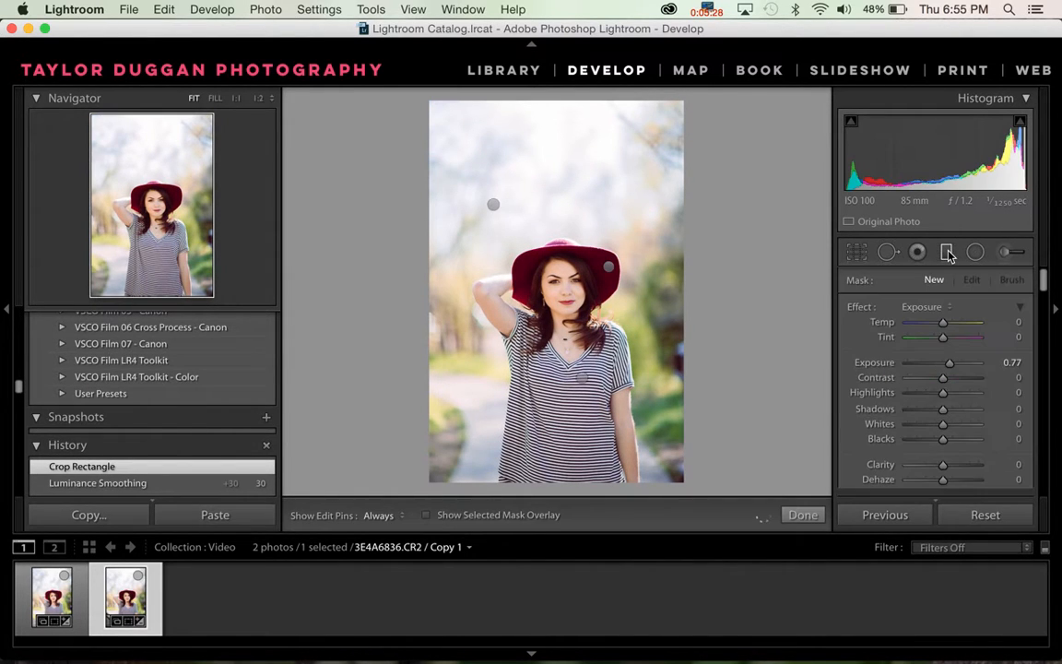
left_click(582, 381)
mouse_move(582, 380)
left_mouse_down()
mouse_move(558, 369)
mouse_move(564, 433)
mouse_move(564, 381)
left_mouse_up()
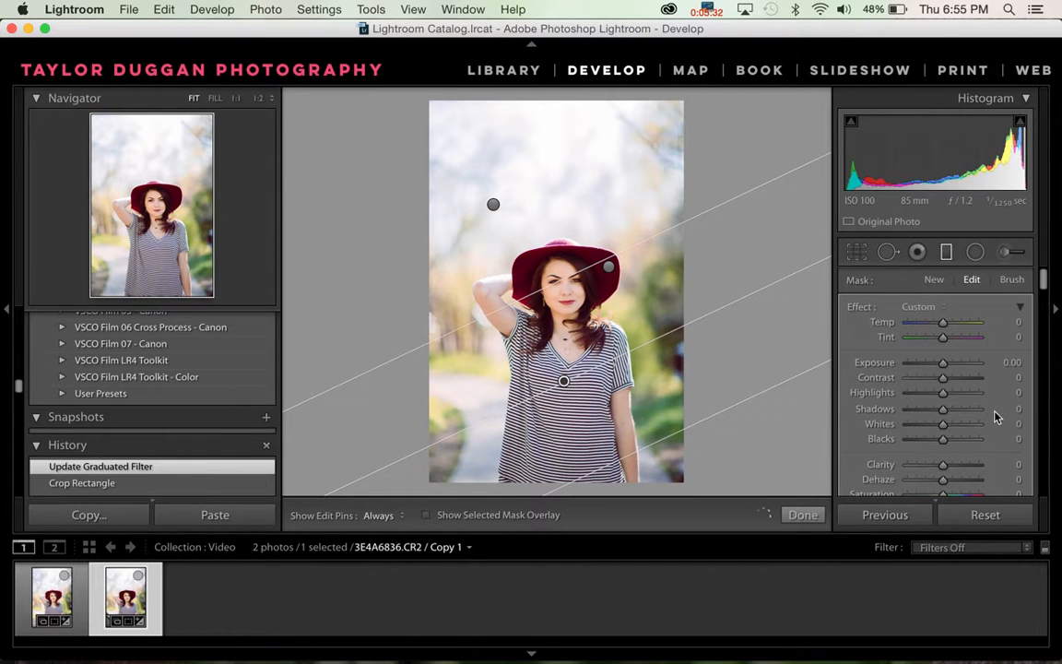
left_click_drag(944, 365, 956, 368)
Check the graduated filters in the sky and on the hat, nudge the hat filter slightly, and finish the filter edits.
left_click(493, 203)
left_click(609, 267)
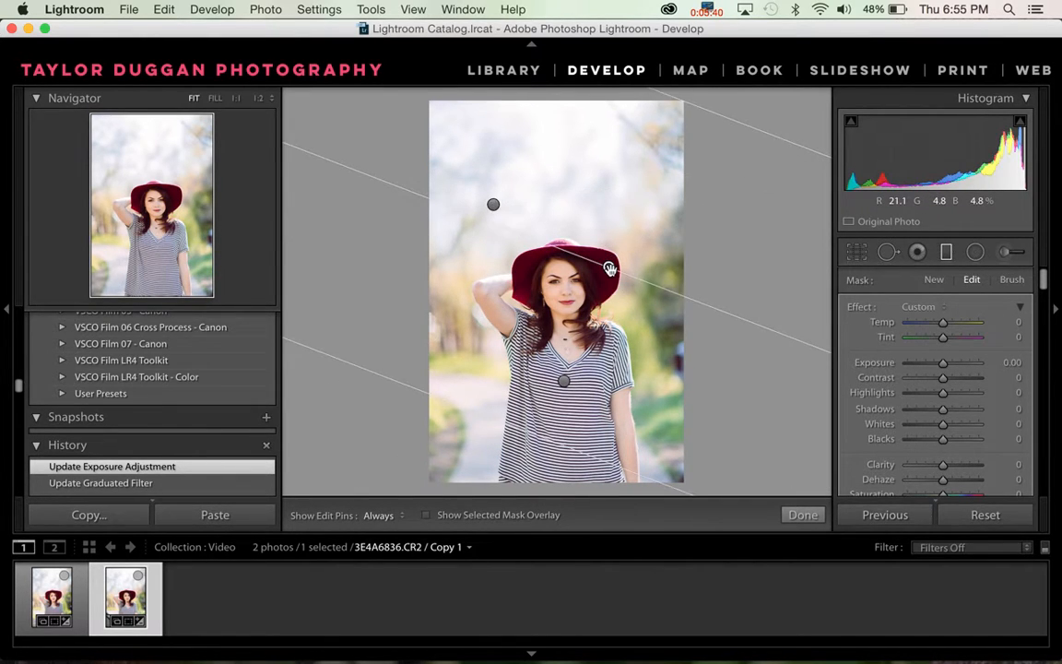
scroll(926, 376, "down", 5)
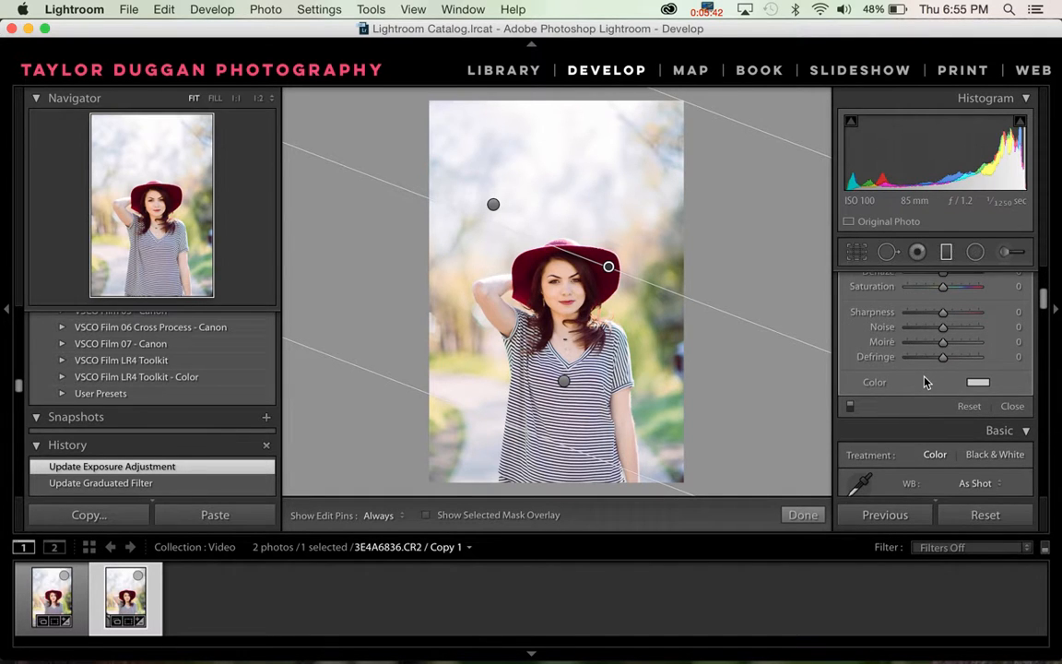
scroll(925, 382, "up", 5)
mouse_move(609, 268)
left_mouse_down()
mouse_move(594, 289)
mouse_move(611, 268)
left_mouse_up()
left_click(798, 516)
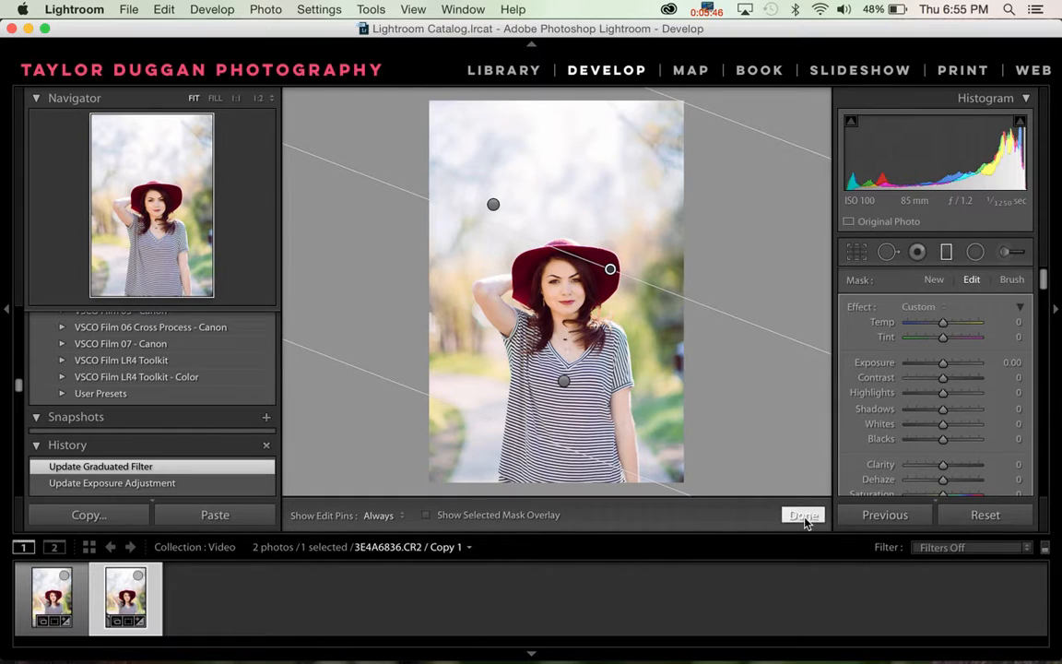
Compare the filtered and cropped copy with the finished version of the portrait.
key("Right")
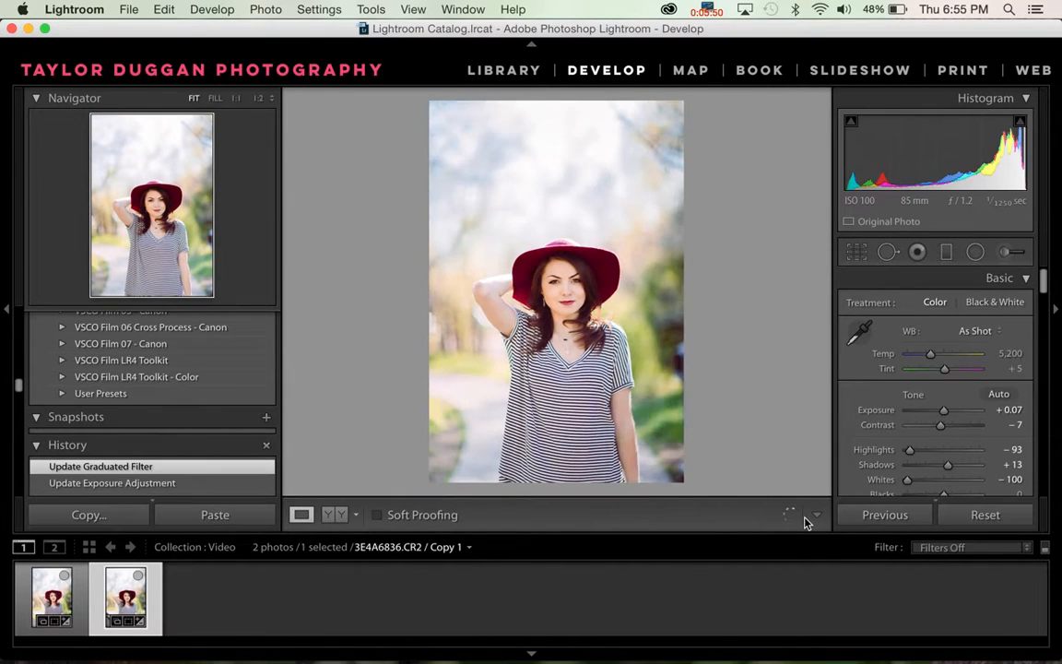
key("Left")
key("Right")
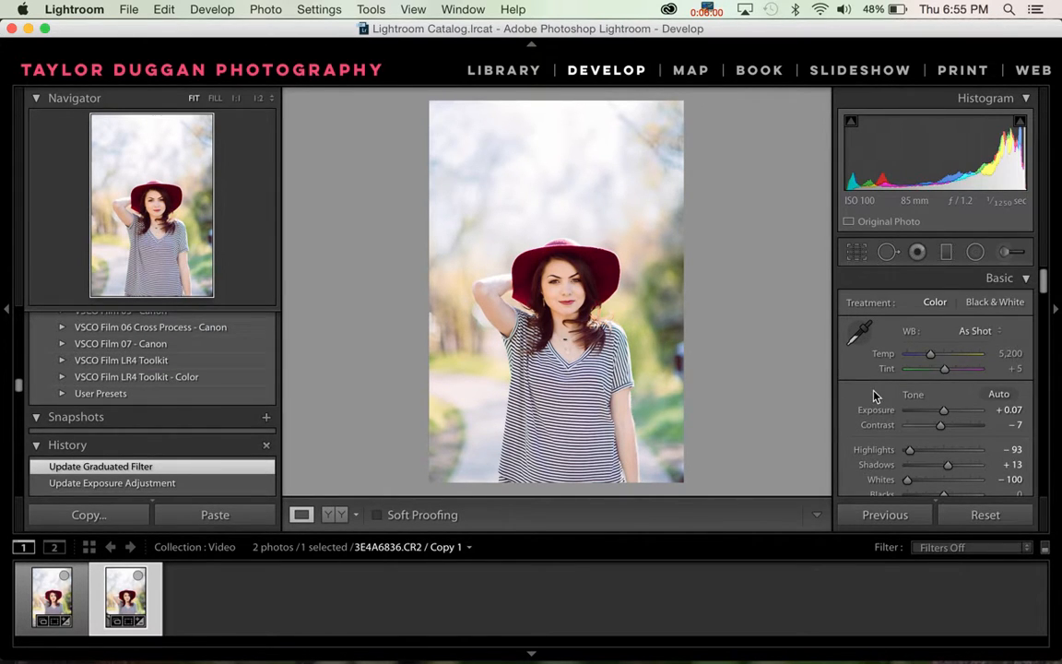
Lift the Shadows to +29 and check the copy against the finished version.
scroll(958, 420, "down", 2)
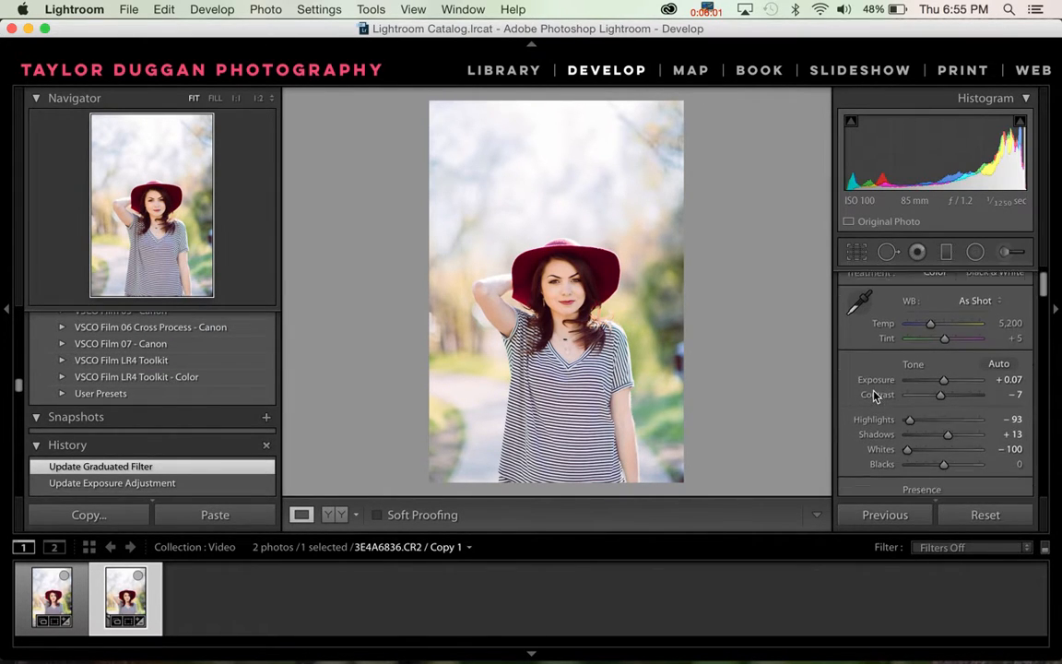
left_click(953, 431)
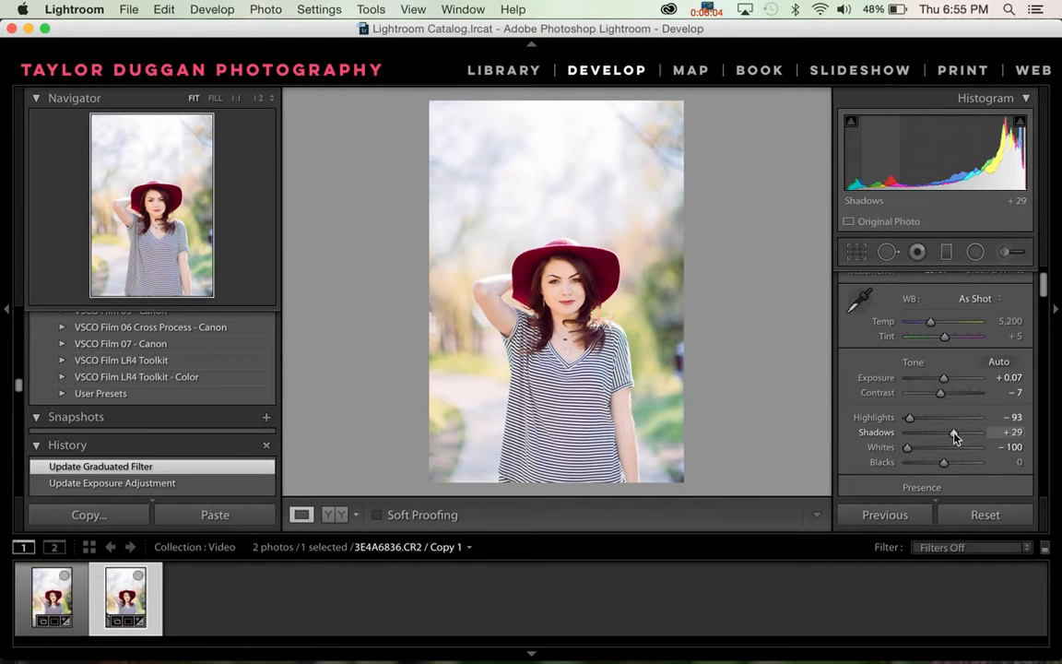
key("Left")
key("Right")
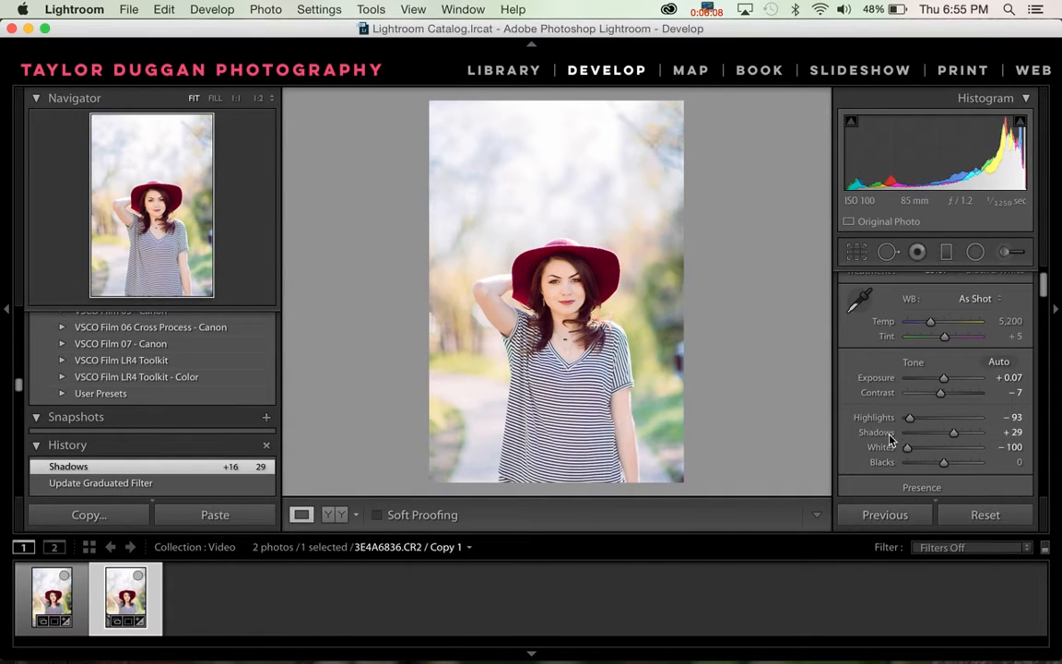
scroll(882, 369, "down", 10)
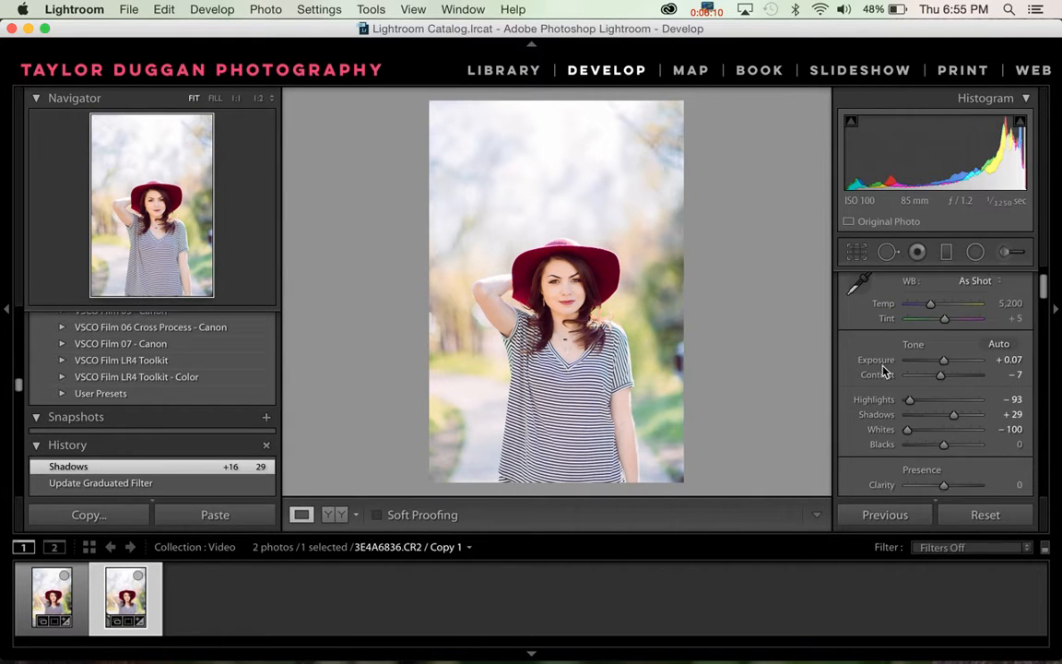
scroll(882, 367, "down", 2)
scroll(883, 369, "up", 12)
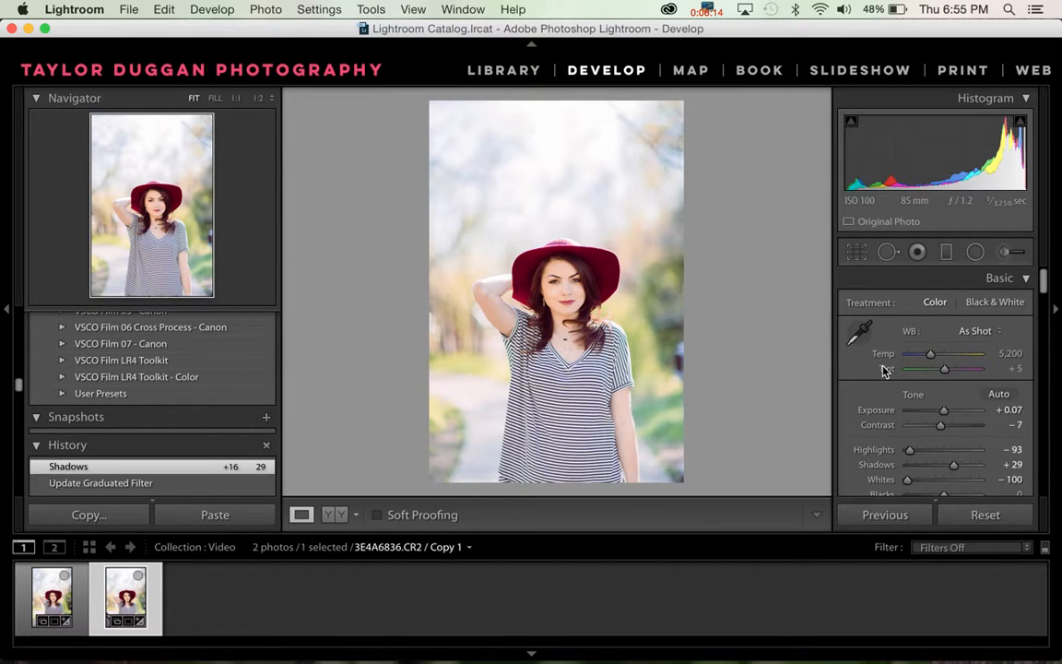
scroll(882, 370, "down", 3)
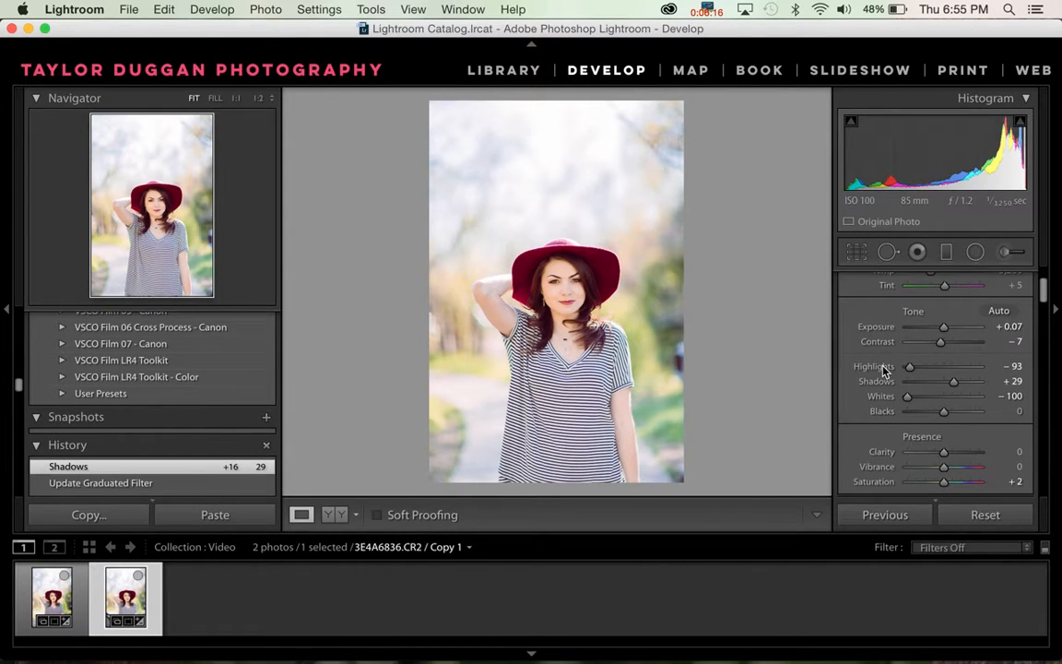
scroll(883, 370, "up", 3)
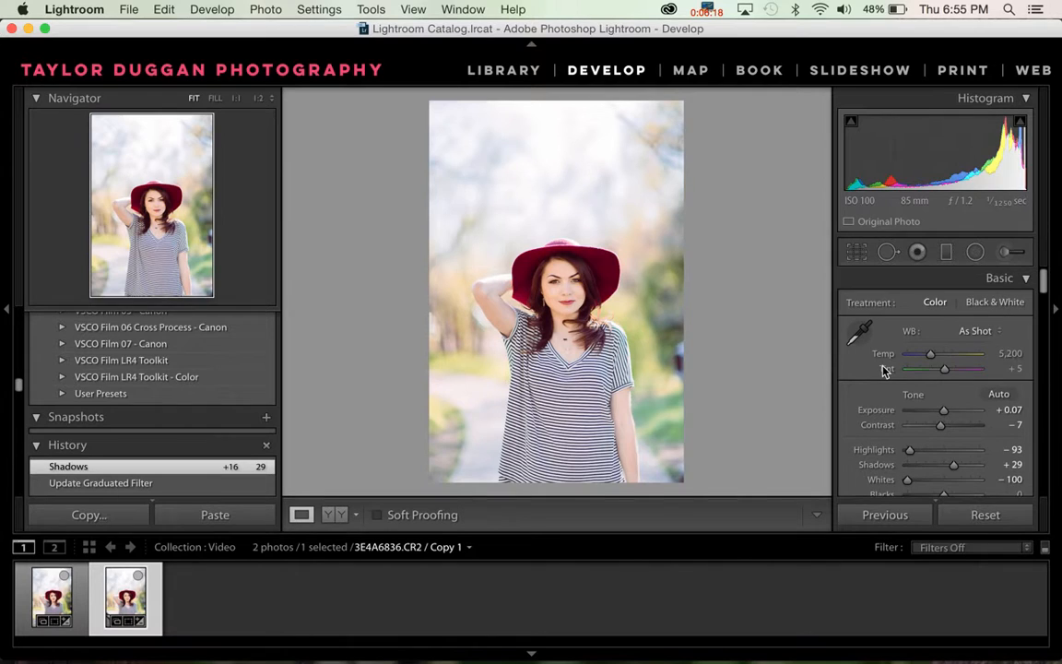